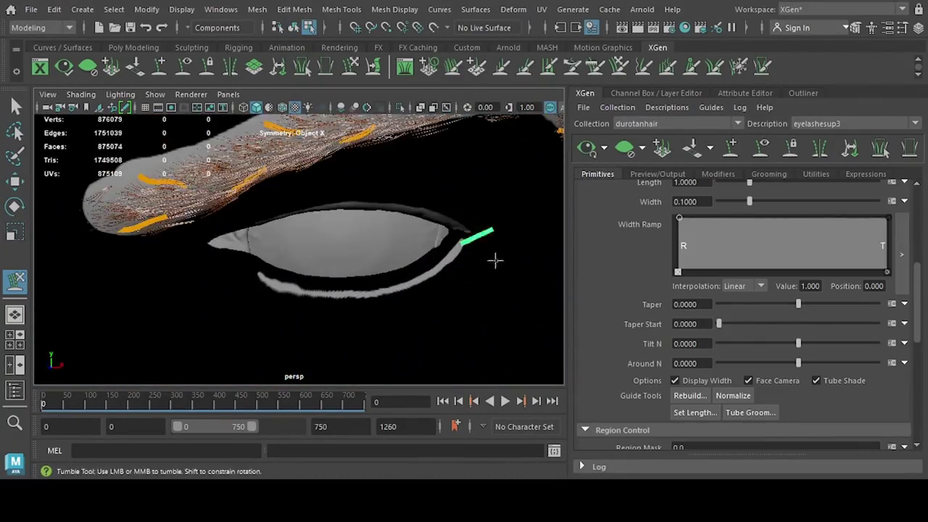
# Pan and orbit around the eye and brow to inspect the upper-eyelid lash guides.
pyautogui.keyDown('alt'); pyautogui.moveTo(493, 259); pyautogui.dragTo(383, 294); pyautogui.keyUp('alt')
pyautogui.keyDown('alt'); pyautogui.moveTo(384, 295); pyautogui.dragTo(357, 269, button='middle'); pyautogui.keyUp('alt')
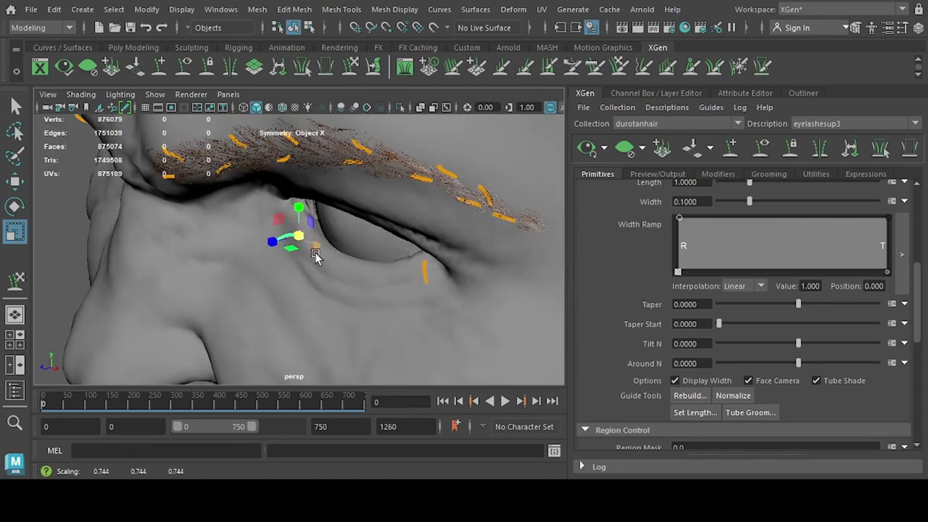
pyautogui.keyDown('alt'); pyautogui.moveTo(368, 273); pyautogui.dragTo(375, 259); pyautogui.keyUp('alt')
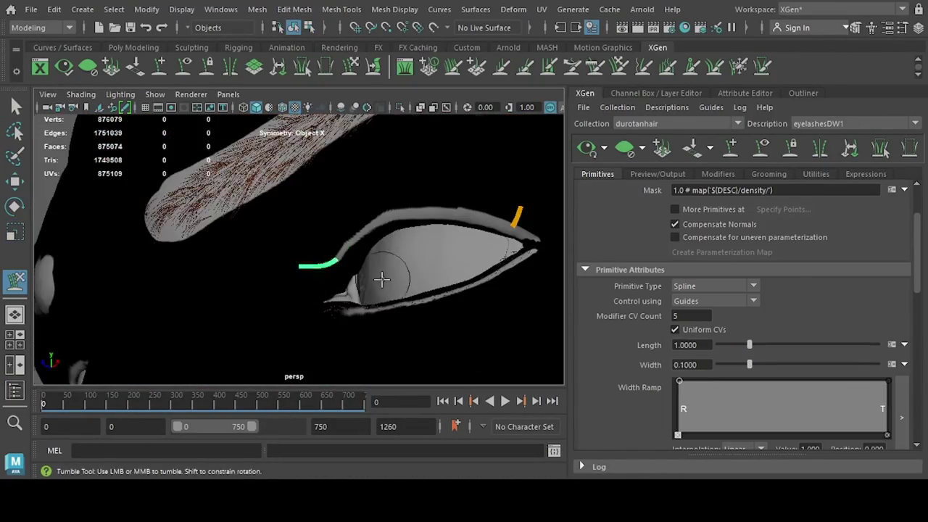
pyautogui.keyDown('alt'); pyautogui.moveTo(381, 278); pyautogui.dragTo(293, 330); pyautogui.keyUp('alt')
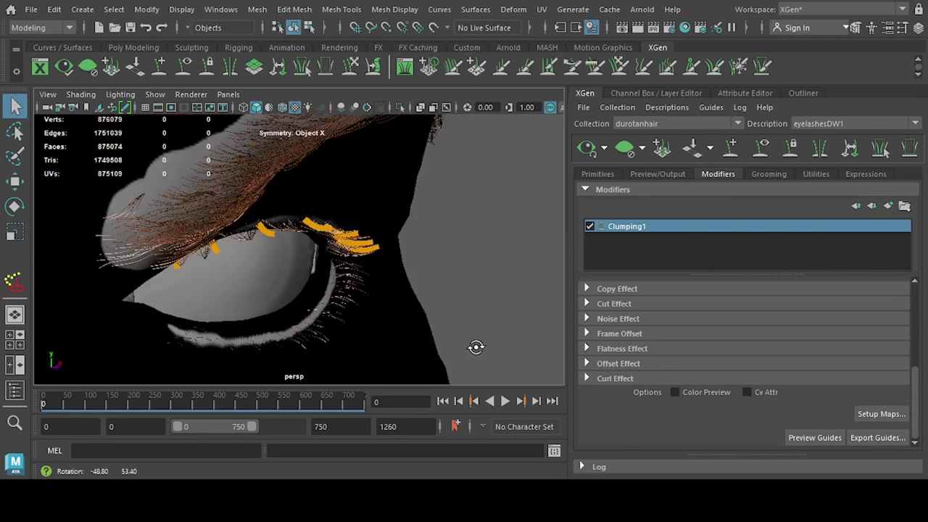
# Orbit to a frontal view of the eye and brow.
pyautogui.keyDown('alt'); pyautogui.moveTo(476, 348); pyautogui.dragTo(580, 102); pyautogui.keyUp('alt')
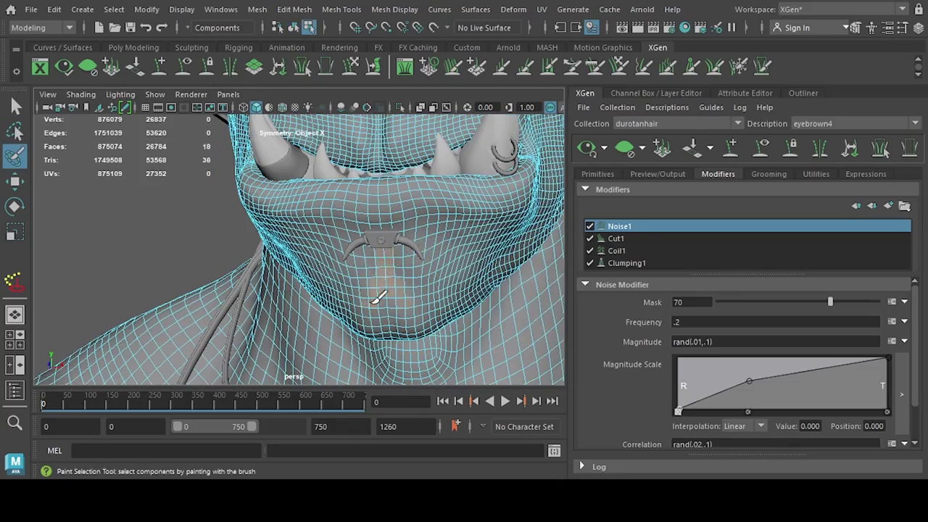
# Paint-select the chin and jaw faces, checking them from side and front views.
pyautogui.moveTo(378, 298); pyautogui.dragTo(421, 307)
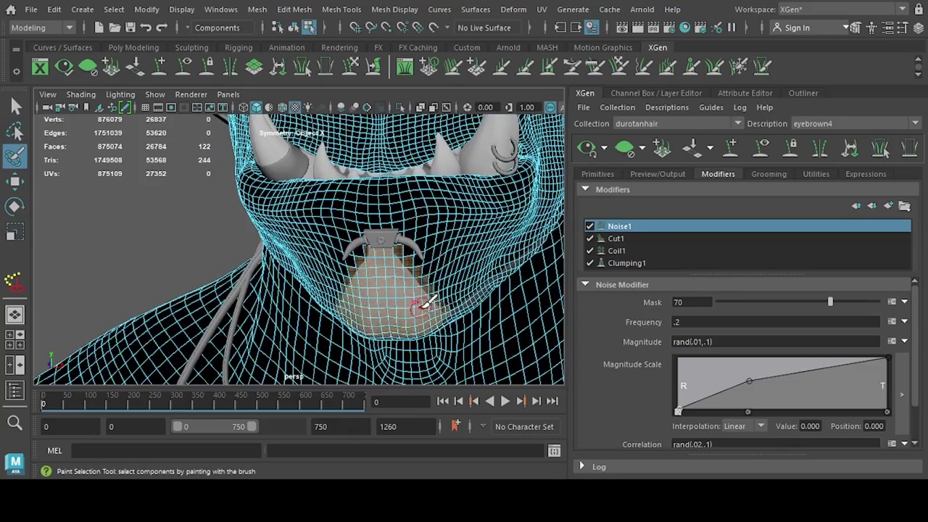
pyautogui.moveTo(300, 207); pyautogui.dragTo(292, 201)
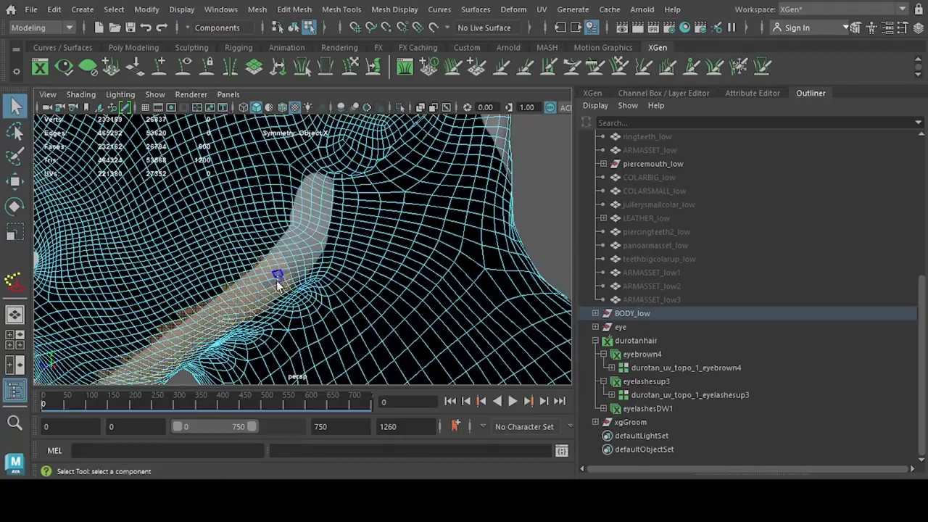
pyautogui.press('f')
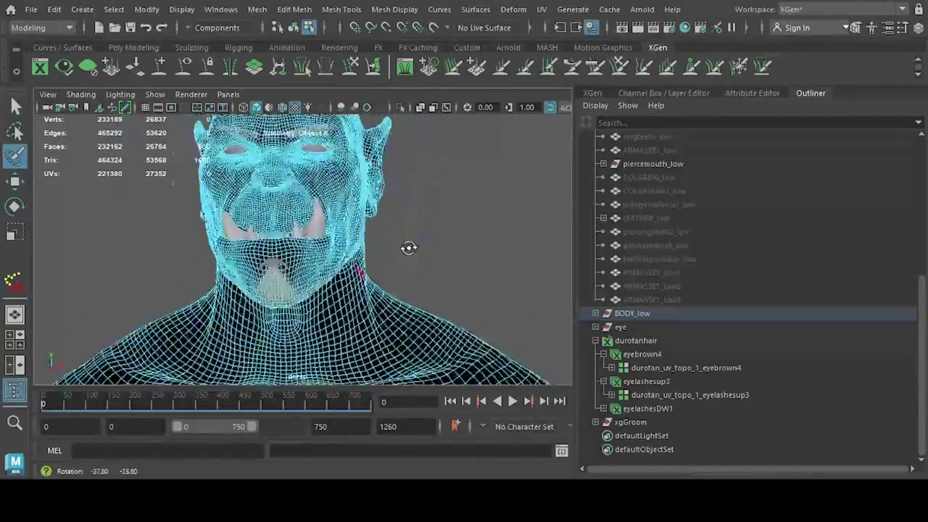
pyautogui.keyDown('alt'); pyautogui.moveTo(408, 248); pyautogui.dragTo(641, 178); pyautogui.keyUp('alt')
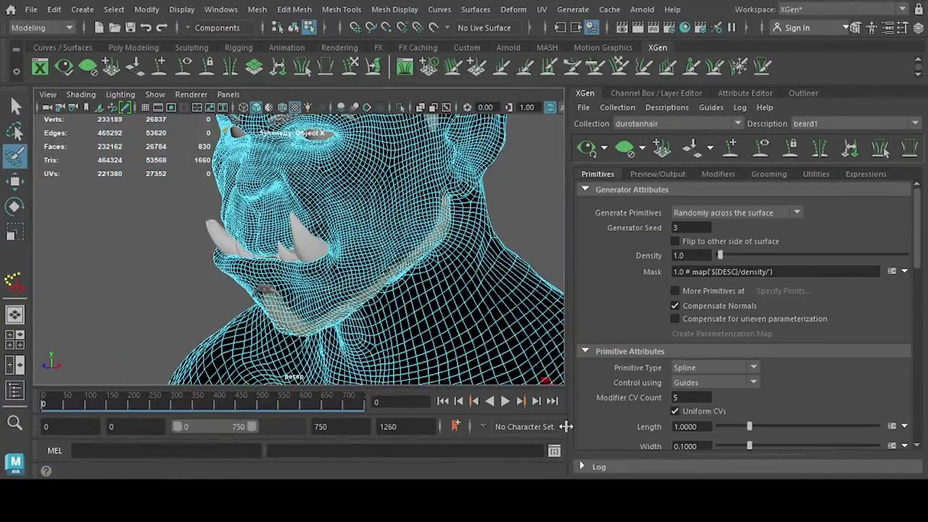
pyautogui.keyDown('alt'); pyautogui.moveTo(348, 239); pyautogui.dragTo(384, 223, button='middle'); pyautogui.keyUp('alt')
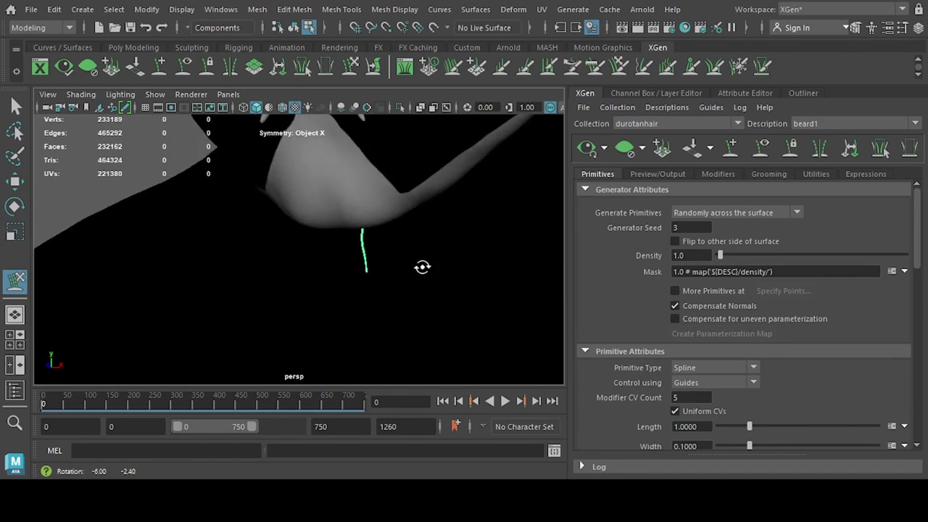
pyautogui.keyDown('alt'); pyautogui.moveTo(422, 267); pyautogui.dragTo(376, 210); pyautogui.keyUp('alt')
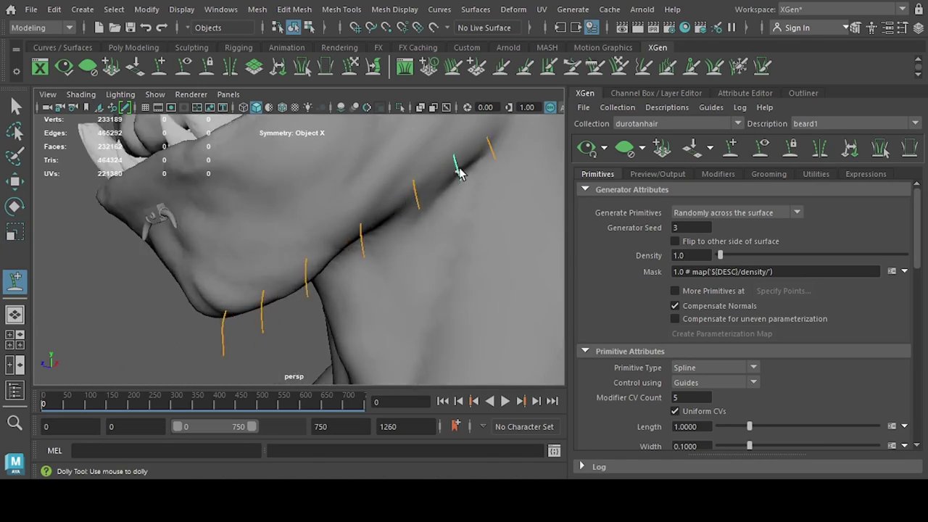
pyautogui.keyDown('alt'); pyautogui.moveTo(446, 185); pyautogui.dragTo(410, 328); pyautogui.keyUp('alt')
# Place beard1 guides under the chin and view the generated beard from the front.
pyautogui.click(330, 249)
pyautogui.moveTo(331, 250)
pyautogui.keyDown('alt'); pyautogui.mouseDown()
pyautogui.moveTo(377, 239)
pyautogui.moveTo(362, 239)
pyautogui.mouseUp(); pyautogui.keyUp('alt')
pyautogui.keyDown('alt'); pyautogui.moveTo(363, 240); pyautogui.dragTo(376, 232, button='middle'); pyautogui.keyUp('alt')
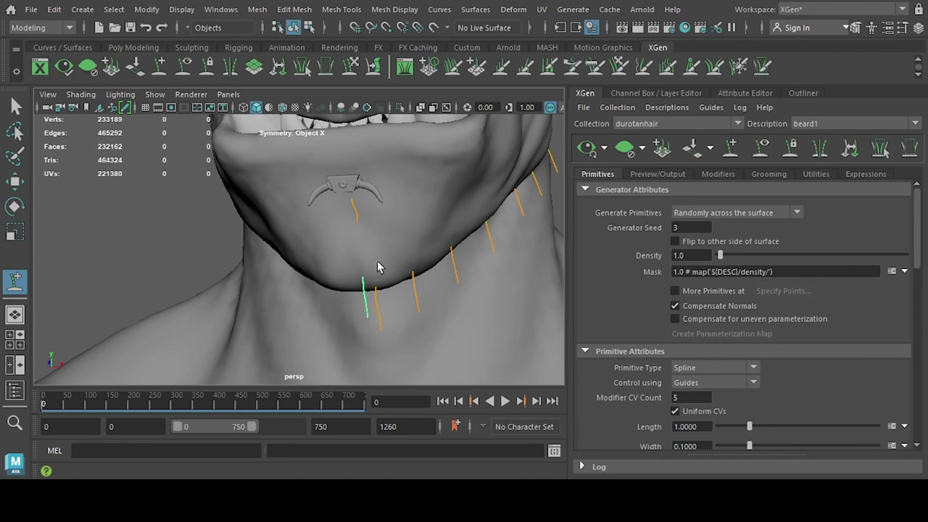
pyautogui.keyDown('alt'); pyautogui.moveTo(378, 267); pyautogui.dragTo(334, 283); pyautogui.keyUp('alt')
pyautogui.click(804, 93)
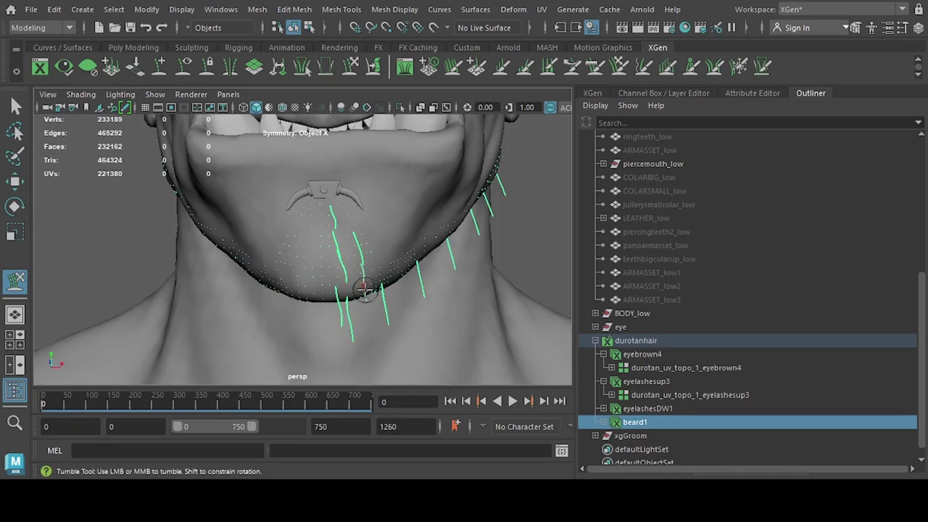
pyautogui.keyDown('alt'); pyautogui.moveTo(334, 247); pyautogui.dragTo(446, 232); pyautogui.keyUp('alt')
pyautogui.keyDown('alt'); pyautogui.moveTo(406, 290); pyautogui.dragTo(442, 311); pyautogui.keyUp('alt')
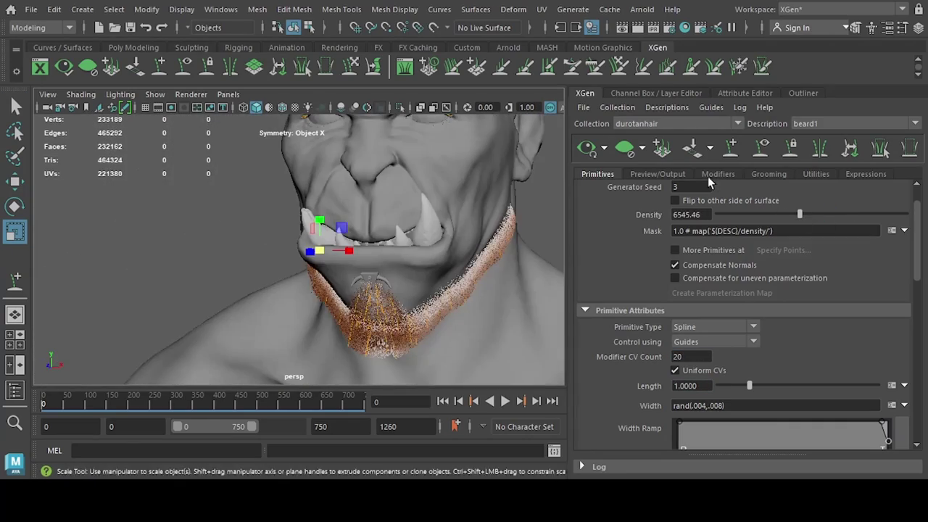
# Return to object selection and orbit around the denser beard.
pyautogui.press('q')
pyautogui.keyDown('alt'); pyautogui.moveTo(563, 307); pyautogui.dragTo(412, 302); pyautogui.keyUp('alt')
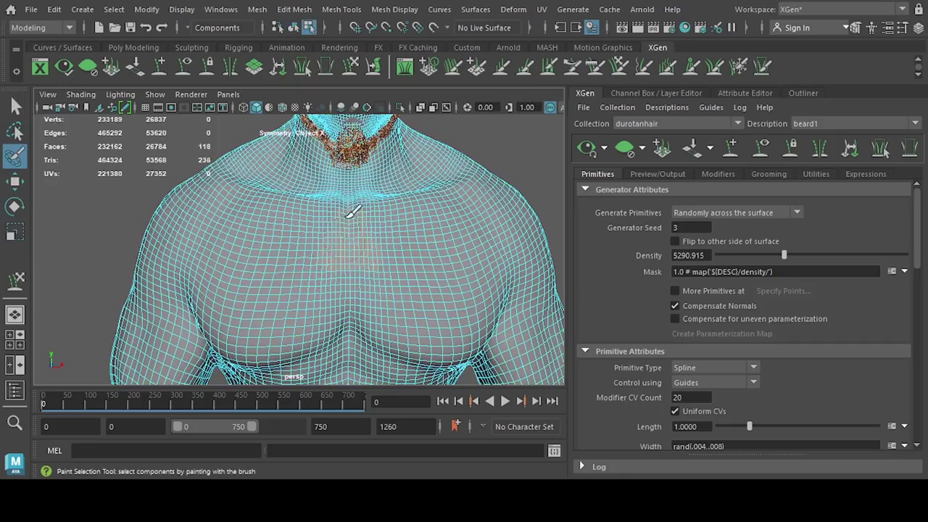
# Paint-select the chest, pec and neck faces for the bodyhair description.
pyautogui.keyDown('alt'); pyautogui.moveTo(346, 346); pyautogui.dragTo(341, 391, button='middle'); pyautogui.keyUp('alt')
pyautogui.moveTo(305, 320); pyautogui.dragTo(377, 319)
pyautogui.keyDown('alt'); pyautogui.moveTo(304, 244); pyautogui.dragTo(404, 280); pyautogui.keyUp('alt')
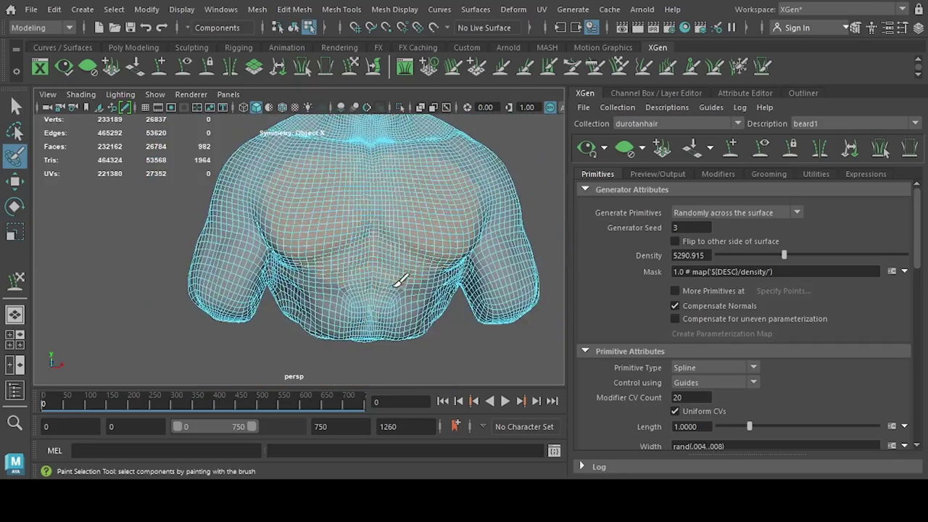
pyautogui.scroll(3, 292, 168)
pyautogui.scroll(-5, 292, 168)
pyautogui.scroll(4, 380, 276)
pyautogui.keyDown('alt'); pyautogui.moveTo(425, 239); pyautogui.dragTo(380, 283, button='middle'); pyautogui.keyUp('alt')
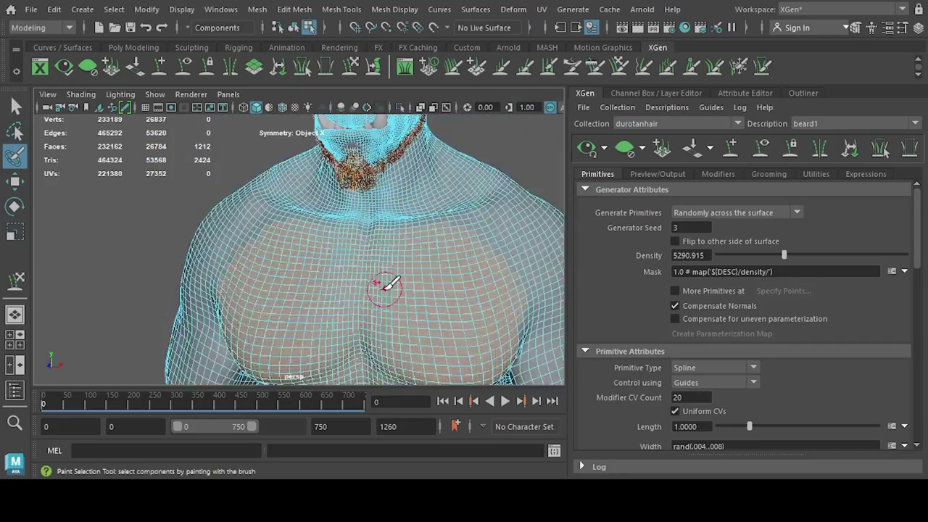
pyautogui.moveTo(379, 282); pyautogui.dragTo(549, 269)
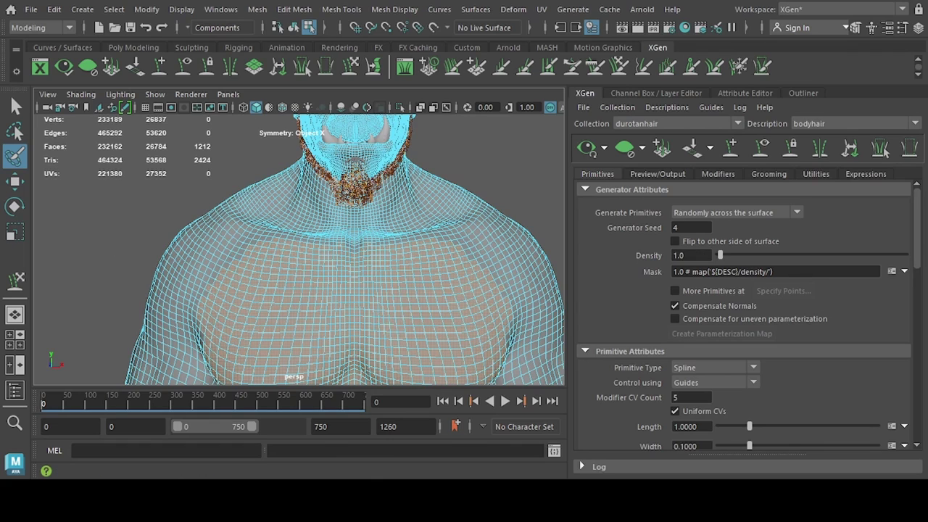
pyautogui.scroll(-3, 355, 286)
# Place bodyhair guides across the chest, checking side and angled views.
pyautogui.press('y')
pyautogui.scroll(4, 356, 286)
pyautogui.moveTo(356, 240)
pyautogui.keyDown('alt'); pyautogui.mouseDown(button='middle')
pyautogui.moveTo(356, 332)
pyautogui.moveTo(307, 231)
pyautogui.mouseUp(button='middle'); pyautogui.keyUp('alt')
pyautogui.click(355, 332)
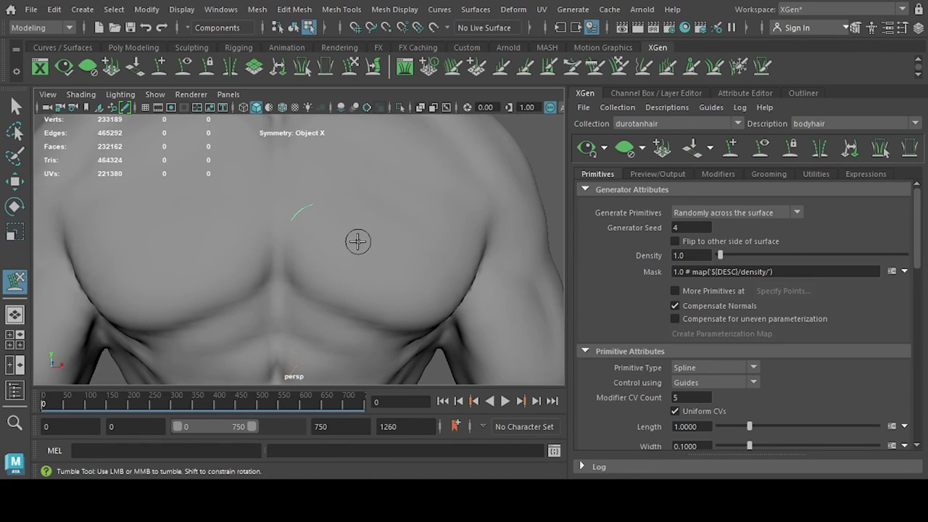
pyautogui.keyDown('alt'); pyautogui.moveTo(463, 182); pyautogui.dragTo(356, 232); pyautogui.keyUp('alt')
pyautogui.scroll(3, 491, 227)
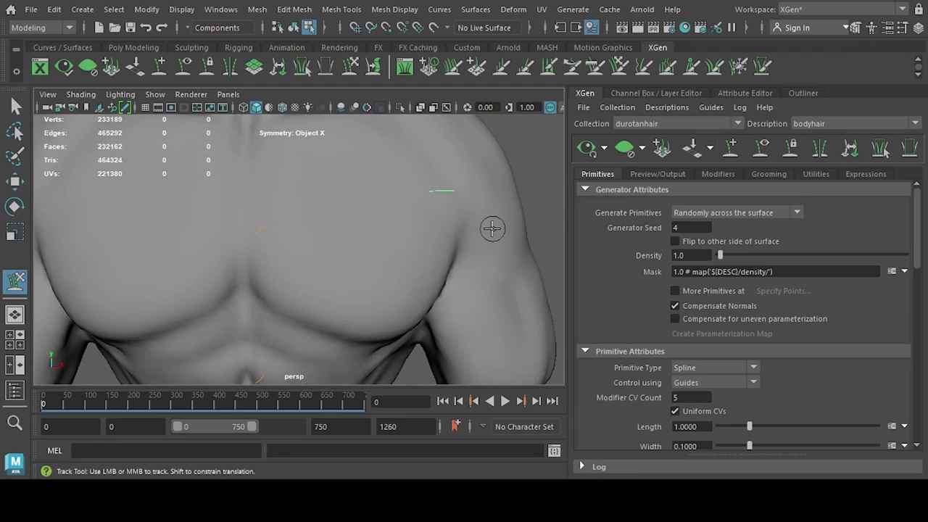
pyautogui.keyDown('alt'); pyautogui.moveTo(491, 227); pyautogui.dragTo(345, 235, button='middle'); pyautogui.keyUp('alt')
pyautogui.moveTo(346, 228)
pyautogui.keyDown('alt'); pyautogui.mouseDown()
pyautogui.moveTo(371, 234)
pyautogui.moveTo(300, 304)
pyautogui.moveTo(250, 241)
pyautogui.moveTo(373, 269)
pyautogui.moveTo(298, 294)
pyautogui.moveTo(263, 244)
pyautogui.moveTo(386, 310)
pyautogui.moveTo(406, 240)
pyautogui.moveTo(255, 369)
pyautogui.moveTo(400, 210)
pyautogui.mouseUp(); pyautogui.keyUp('alt')
pyautogui.press('q')
pyautogui.press('y')
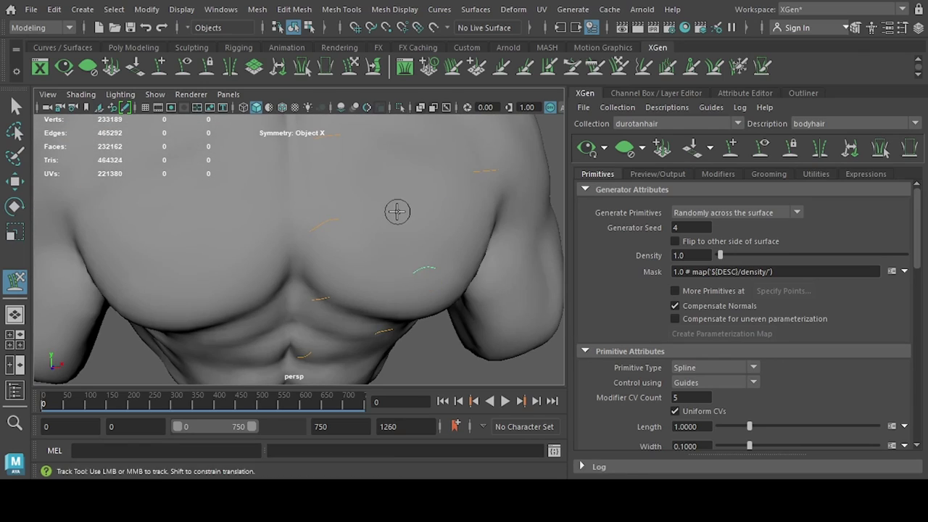
pyautogui.scroll(-3, 399, 209)
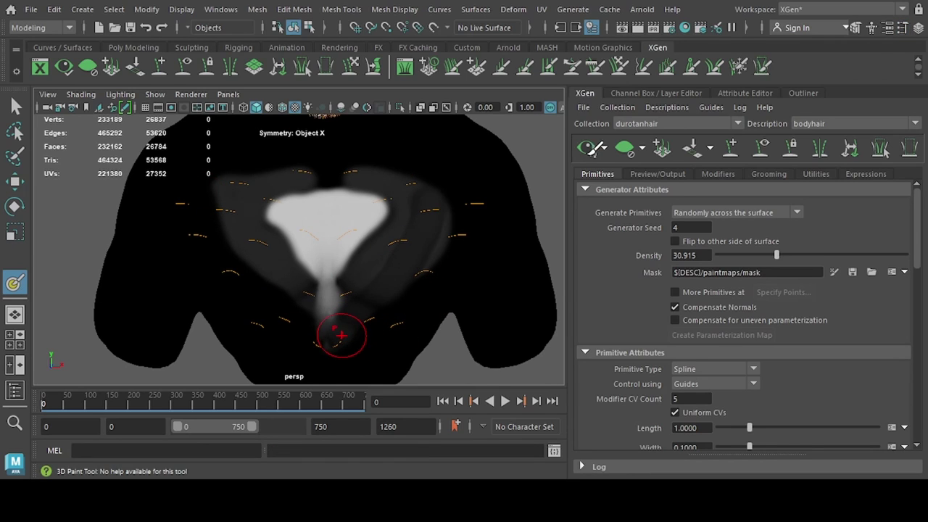
# Raise the bodyhair density to 86.91 and check the shaded chest hair.
pyautogui.keyDown('alt'); pyautogui.moveTo(332, 292); pyautogui.dragTo(433, 267, button='middle'); pyautogui.keyUp('alt')
pyautogui.press('q')
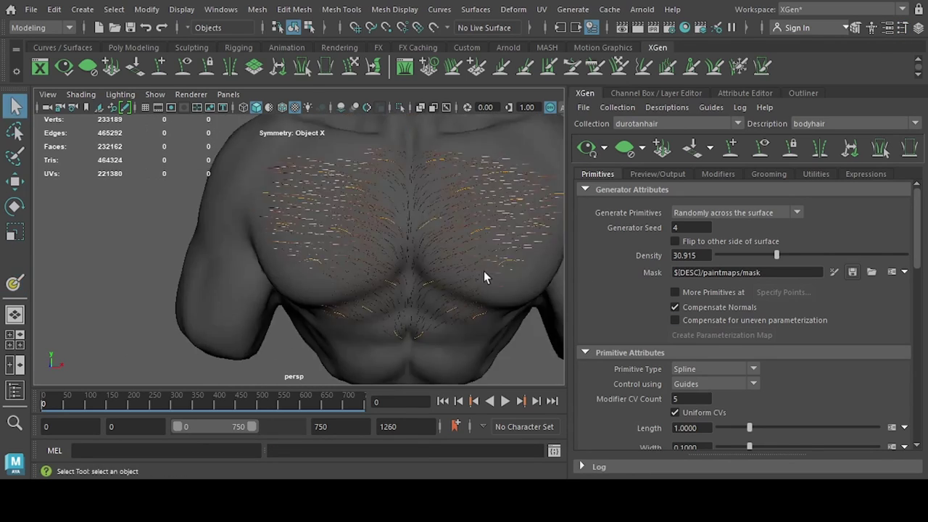
pyautogui.keyDown('alt'); pyautogui.moveTo(483, 270); pyautogui.dragTo(483, 211, button='right'); pyautogui.keyUp('alt')
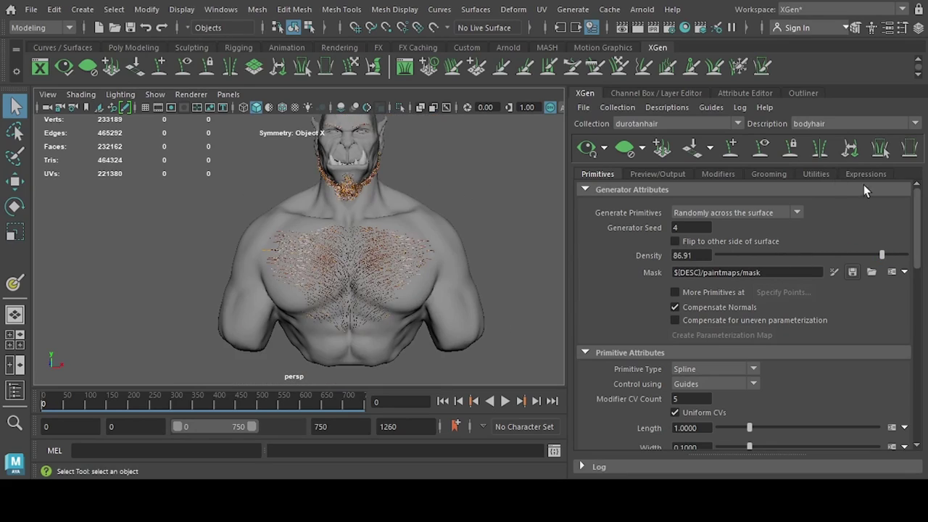
pyautogui.moveTo(776, 255); pyautogui.dragTo(837, 255)
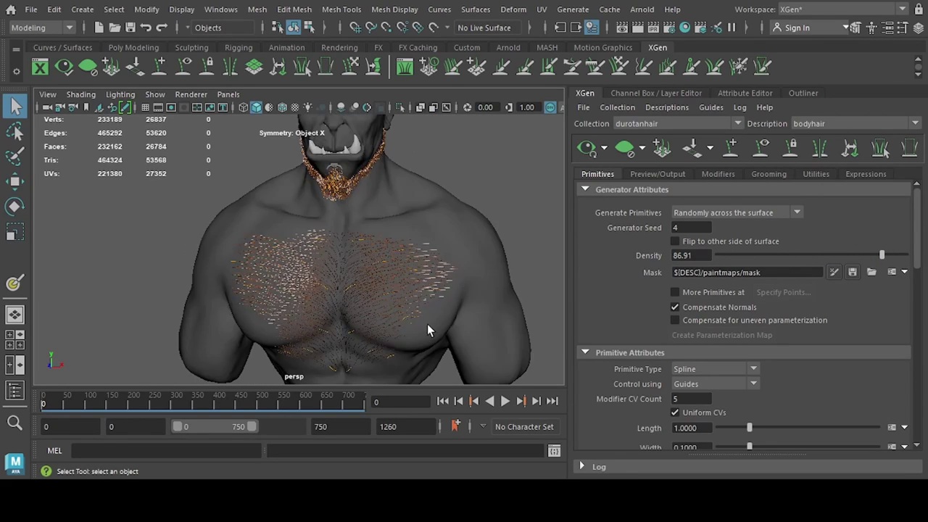
# Resume painting the chest density mask from closer angles.
pyautogui.press('y')
pyautogui.keyDown('alt'); pyautogui.moveTo(300, 327); pyautogui.dragTo(443, 282, button='right'); pyautogui.keyUp('alt')
pyautogui.keyDown('alt'); pyautogui.moveTo(449, 285); pyautogui.dragTo(724, 311); pyautogui.keyUp('alt')
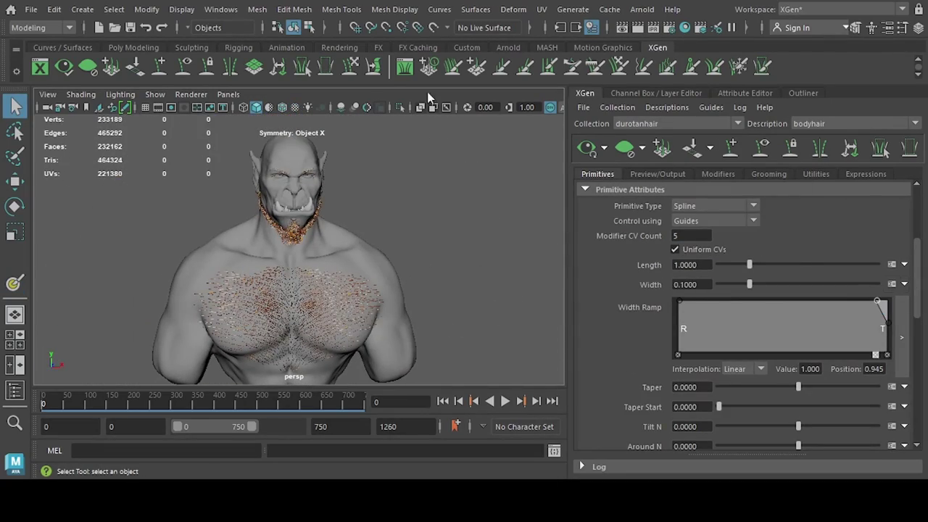
pyautogui.scroll(5, 701, 264)
pyautogui.scroll(5, 326, 290)
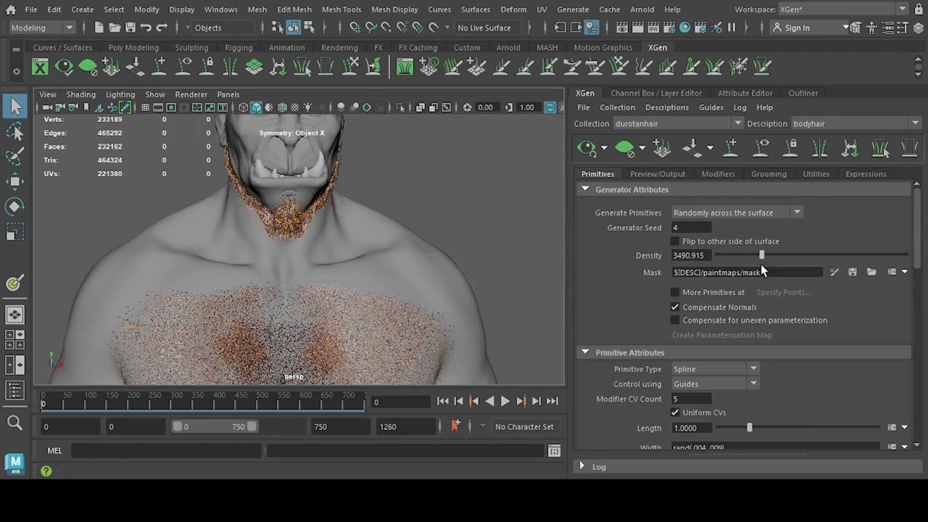
pyautogui.keyDown('alt'); pyautogui.moveTo(327, 290); pyautogui.dragTo(360, 312); pyautogui.keyUp('alt')
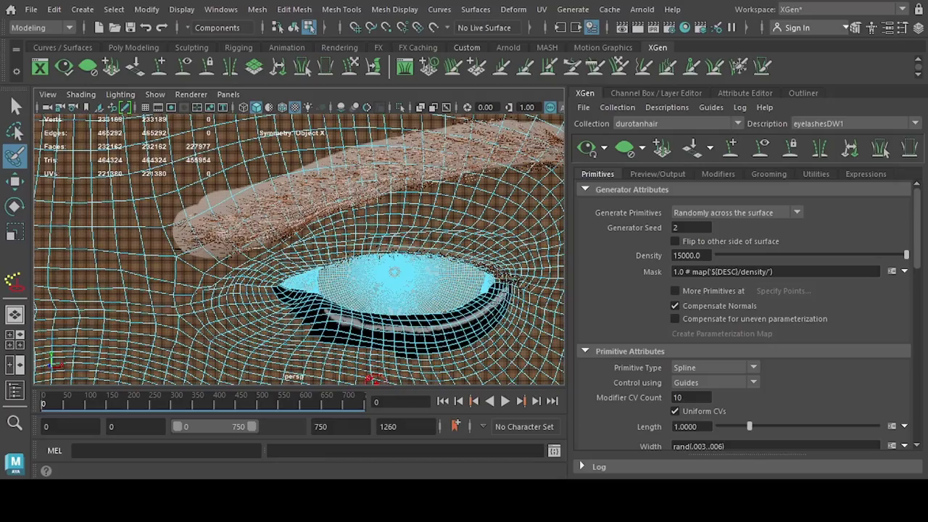
# Return to whole-object selection and zoom the view on the orc bust.
pyautogui.press('q')
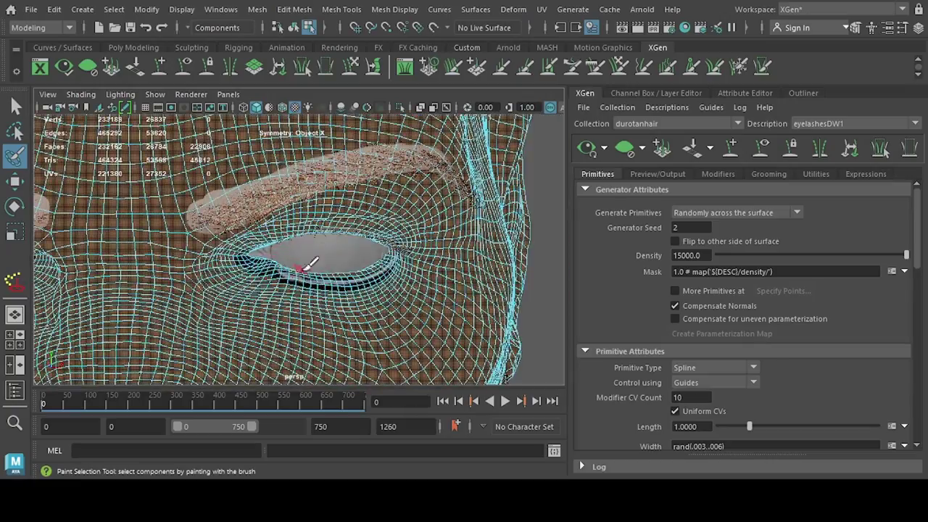
pyautogui.scroll(3, 305, 265)
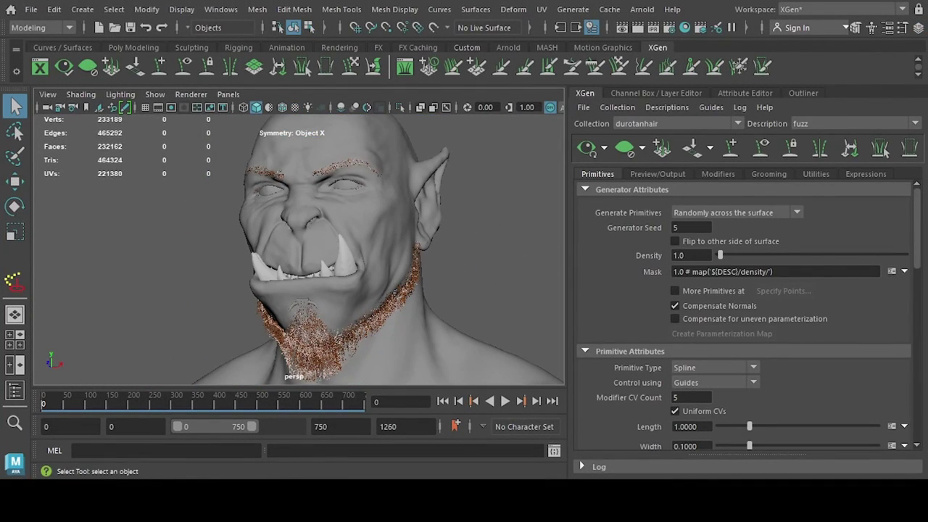
# Orbit around the brow, jaw and bearded neck, framing the chest.
pyautogui.keyDown('alt'); pyautogui.moveTo(332, 239); pyautogui.dragTo(352, 224, button='right'); pyautogui.keyUp('alt')
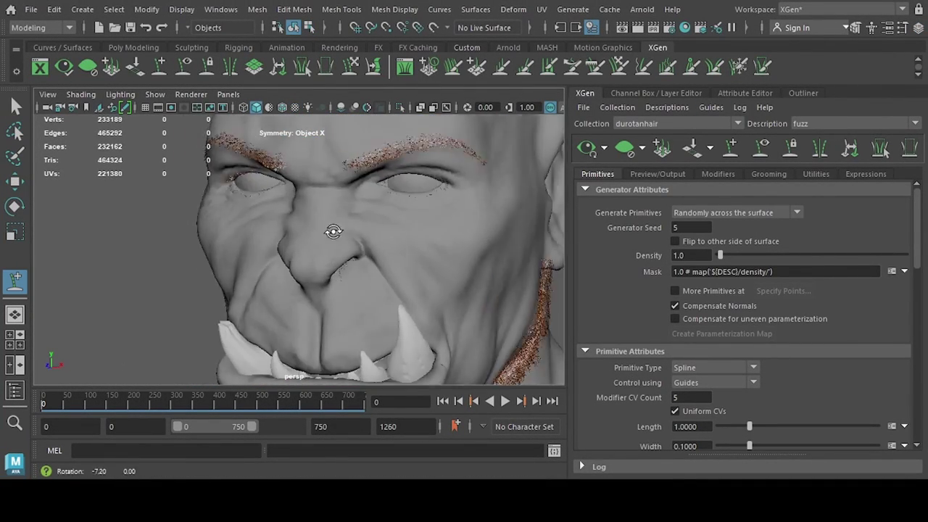
pyautogui.moveTo(327, 197)
pyautogui.keyDown('alt'); pyautogui.mouseDown(button='middle')
pyautogui.moveTo(309, 355)
pyautogui.moveTo(305, 266)
pyautogui.mouseUp(button='middle'); pyautogui.keyUp('alt')
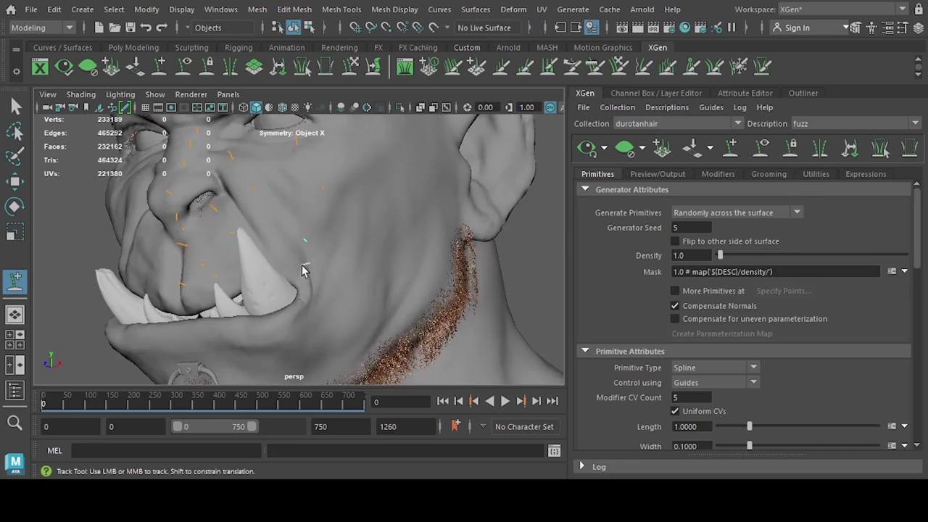
pyautogui.moveTo(304, 265)
pyautogui.keyDown('alt'); pyautogui.mouseDown()
pyautogui.moveTo(404, 213)
pyautogui.moveTo(378, 290)
pyautogui.mouseUp(); pyautogui.keyUp('alt')
pyautogui.keyDown('alt'); pyautogui.moveTo(379, 290); pyautogui.dragTo(343, 192, button='middle'); pyautogui.keyUp('alt')
pyautogui.moveTo(343, 190)
pyautogui.keyDown('alt'); pyautogui.mouseDown()
pyautogui.moveTo(493, 145)
pyautogui.moveTo(344, 243)
pyautogui.mouseUp(); pyautogui.keyUp('alt')
pyautogui.keyDown('alt'); pyautogui.moveTo(343, 242); pyautogui.dragTo(338, 186, button='middle'); pyautogui.keyUp('alt')
pyautogui.press('r')
pyautogui.moveTo(338, 186)
pyautogui.keyDown('alt'); pyautogui.mouseDown()
pyautogui.moveTo(326, 229)
pyautogui.moveTo(715, 174)
pyautogui.mouseUp(); pyautogui.keyUp('alt')
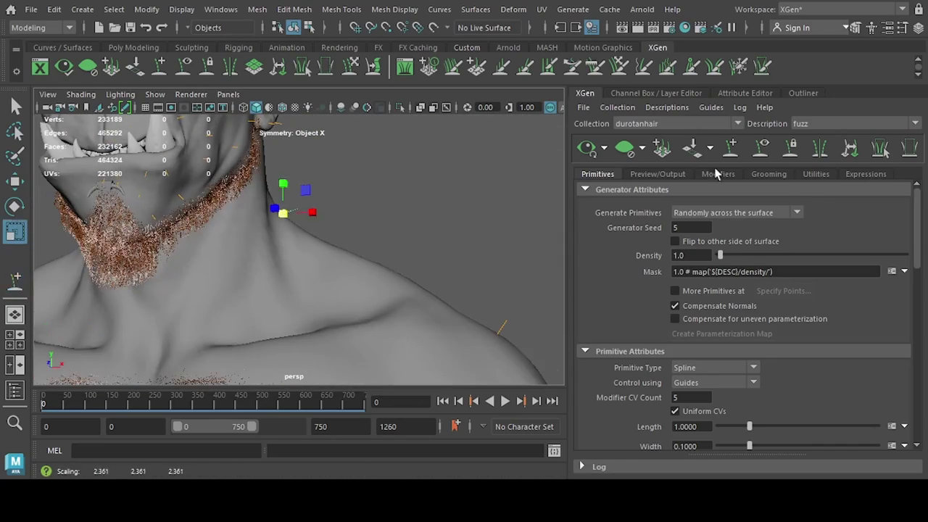
pyautogui.keyDown('alt'); pyautogui.moveTo(462, 332); pyautogui.dragTo(443, 327, button='right'); pyautogui.keyUp('alt')
pyautogui.keyDown('alt'); pyautogui.moveTo(443, 327); pyautogui.dragTo(285, 311); pyautogui.keyUp('alt')
pyautogui.keyDown('alt'); pyautogui.moveTo(285, 311); pyautogui.dragTo(394, 294, button='right'); pyautogui.keyUp('alt')
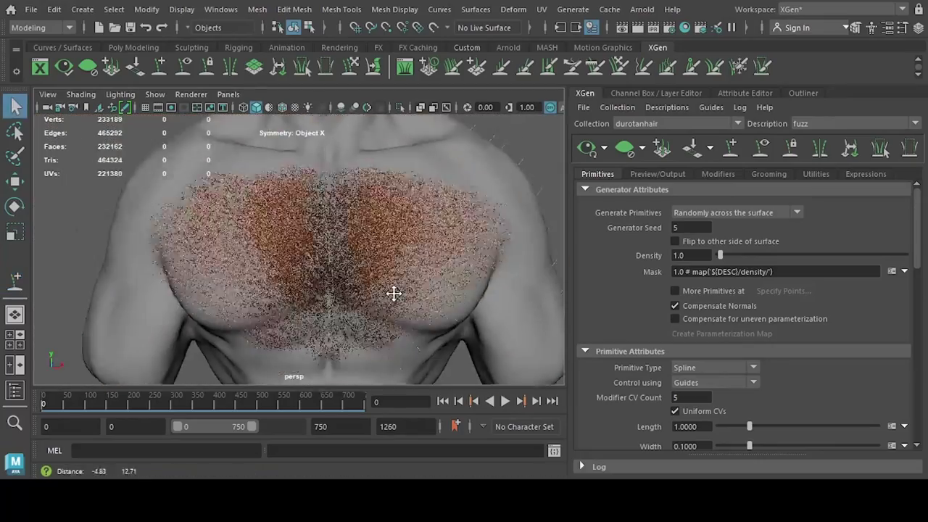
pyautogui.keyDown('alt'); pyautogui.moveTo(393, 294); pyautogui.dragTo(368, 271, button='middle'); pyautogui.keyUp('alt')
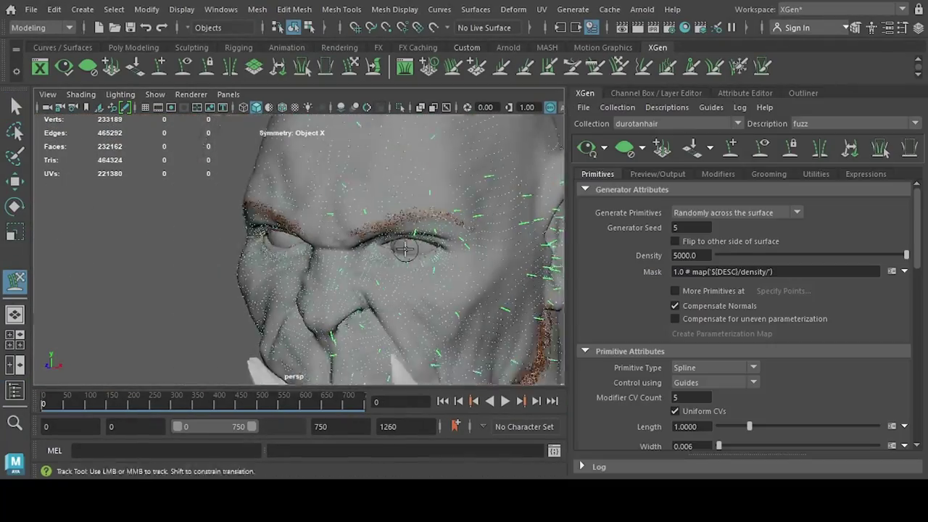
# Orbit under the nose, around the ear and across both shoulders to the back of the head.
pyautogui.scroll(3, 429, 224)
pyautogui.keyDown('alt'); pyautogui.moveTo(428, 224); pyautogui.dragTo(385, 196); pyautogui.keyUp('alt')
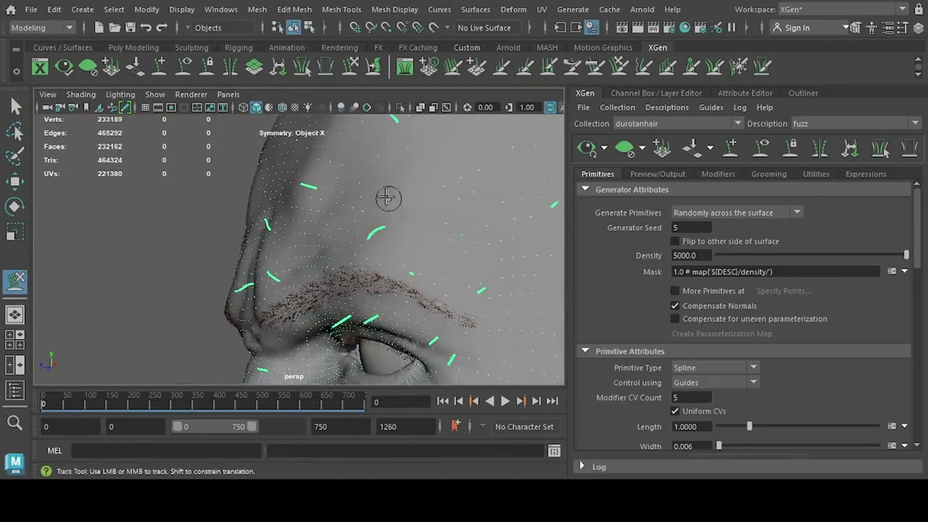
pyautogui.keyDown('alt'); pyautogui.moveTo(386, 196); pyautogui.dragTo(405, 247, button='middle'); pyautogui.keyUp('alt')
pyautogui.moveTo(405, 248)
pyautogui.keyDown('alt'); pyautogui.mouseDown()
pyautogui.moveTo(394, 295)
pyautogui.moveTo(321, 251)
pyautogui.moveTo(304, 283)
pyautogui.moveTo(342, 240)
pyautogui.moveTo(510, 274)
pyautogui.mouseUp(); pyautogui.keyUp('alt')
pyautogui.moveTo(510, 274)
pyautogui.keyDown('alt'); pyautogui.mouseDown(button='middle')
pyautogui.moveTo(495, 217)
pyautogui.moveTo(263, 338)
pyautogui.moveTo(432, 197)
pyautogui.mouseUp(button='middle'); pyautogui.keyUp('alt')
pyautogui.keyDown('alt'); pyautogui.moveTo(432, 197); pyautogui.dragTo(356, 206); pyautogui.keyUp('alt')
pyautogui.moveTo(356, 206)
pyautogui.keyDown('alt'); pyautogui.mouseDown(button='middle')
pyautogui.moveTo(290, 251)
pyautogui.moveTo(428, 180)
pyautogui.mouseUp(button='middle'); pyautogui.keyUp('alt')
pyautogui.keyDown('alt'); pyautogui.moveTo(427, 180); pyautogui.dragTo(393, 201); pyautogui.keyUp('alt')
pyautogui.keyDown('alt'); pyautogui.moveTo(394, 201); pyautogui.dragTo(356, 196, button='right'); pyautogui.keyUp('alt')
pyautogui.keyDown('alt'); pyautogui.moveTo(356, 196); pyautogui.dragTo(369, 179, button='middle'); pyautogui.keyUp('alt')
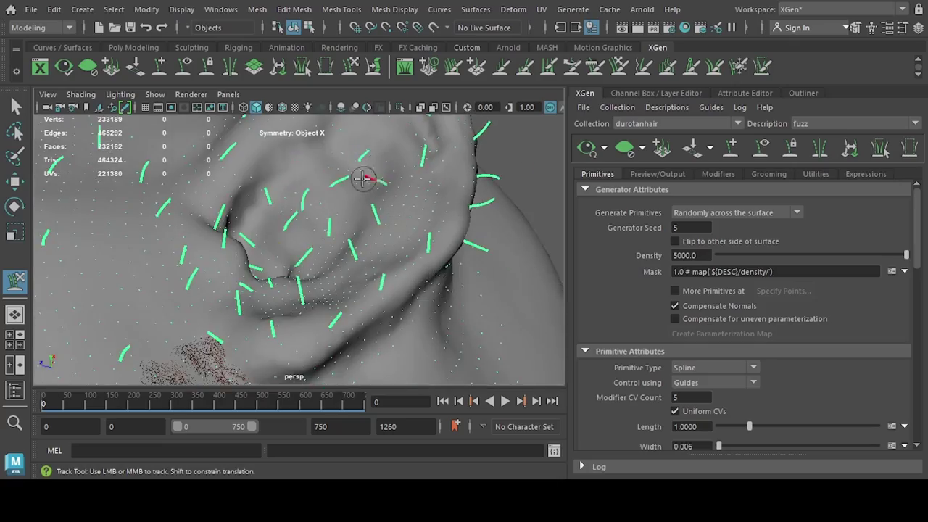
pyautogui.moveTo(369, 178)
pyautogui.keyDown('alt'); pyautogui.mouseDown()
pyautogui.moveTo(511, 337)
pyautogui.moveTo(428, 249)
pyautogui.moveTo(441, 307)
pyautogui.mouseUp(); pyautogui.keyUp('alt')
pyautogui.moveTo(441, 307)
pyautogui.keyDown('alt'); pyautogui.mouseDown(button='middle')
pyautogui.moveTo(362, 227)
pyautogui.moveTo(434, 225)
pyautogui.moveTo(352, 283)
pyautogui.moveTo(533, 263)
pyautogui.mouseUp(button='middle'); pyautogui.keyUp('alt')
pyautogui.keyDown('alt'); pyautogui.moveTo(532, 263); pyautogui.dragTo(385, 297, button='right'); pyautogui.keyUp('alt')
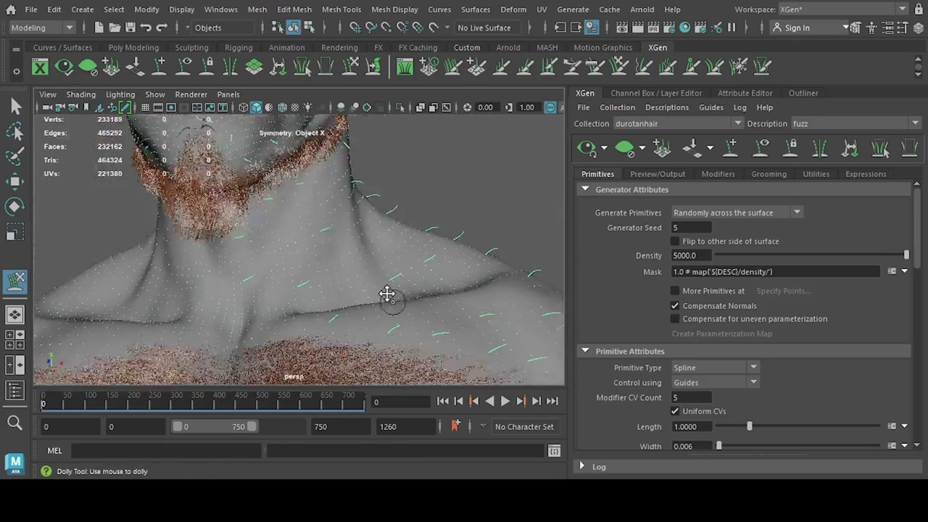
pyautogui.keyDown('alt'); pyautogui.moveTo(385, 296); pyautogui.dragTo(364, 330, button='middle'); pyautogui.keyUp('alt')
pyautogui.keyDown('alt'); pyautogui.moveTo(364, 330); pyautogui.dragTo(290, 319, button='right'); pyautogui.keyUp('alt')
pyautogui.moveTo(290, 319)
pyautogui.keyDown('alt'); pyautogui.mouseDown()
pyautogui.moveTo(224, 310)
pyautogui.moveTo(272, 341)
pyautogui.moveTo(320, 349)
pyautogui.moveTo(373, 108)
pyautogui.mouseUp(); pyautogui.keyUp('alt')
# Start placing fuzz guides on the shoulder and back.
pyautogui.click(730, 150)
pyautogui.moveTo(554, 121)
pyautogui.keyDown('alt'); pyautogui.mouseDown(button='right')
pyautogui.moveTo(425, 145)
pyautogui.moveTo(346, 246)
pyautogui.mouseUp(button='right'); pyautogui.keyUp('alt')
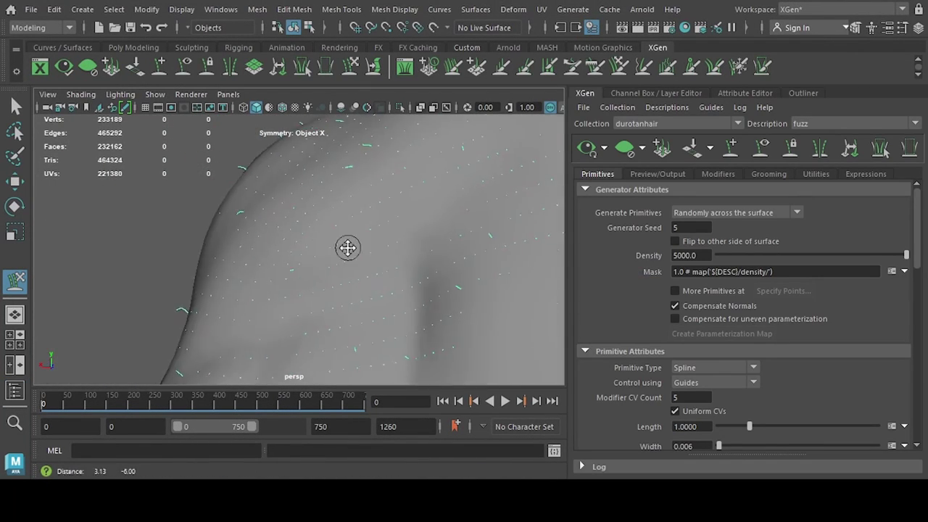
pyautogui.moveTo(345, 246)
pyautogui.keyDown('alt'); pyautogui.mouseDown(button='middle')
pyautogui.moveTo(326, 214)
pyautogui.moveTo(412, 238)
pyautogui.mouseUp(button='middle'); pyautogui.keyUp('alt')
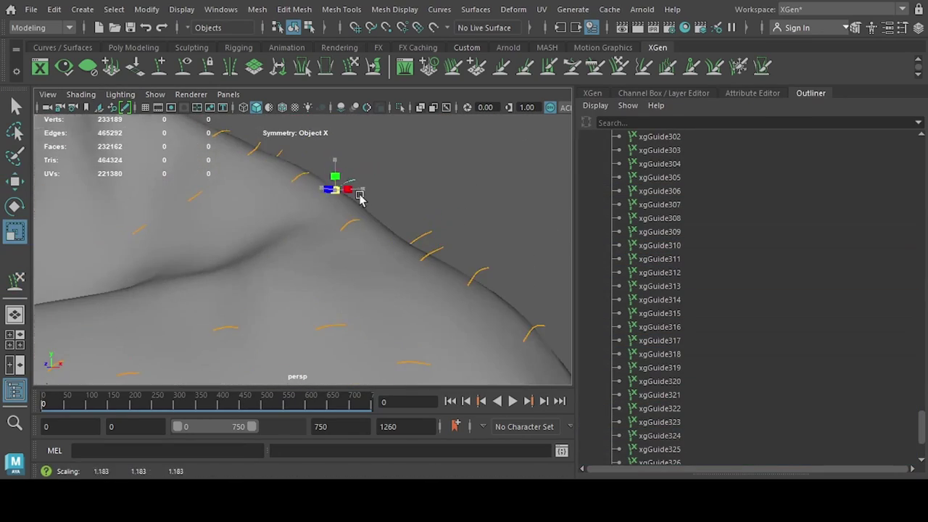
# Finish fuzz guides at the back of the neck and return to selection.
pyautogui.moveTo(331, 243)
pyautogui.keyDown('alt'); pyautogui.mouseDown()
pyautogui.moveTo(239, 249)
pyautogui.moveTo(293, 261)
pyautogui.moveTo(346, 257)
pyautogui.mouseUp(); pyautogui.keyUp('alt')
pyautogui.press('q')
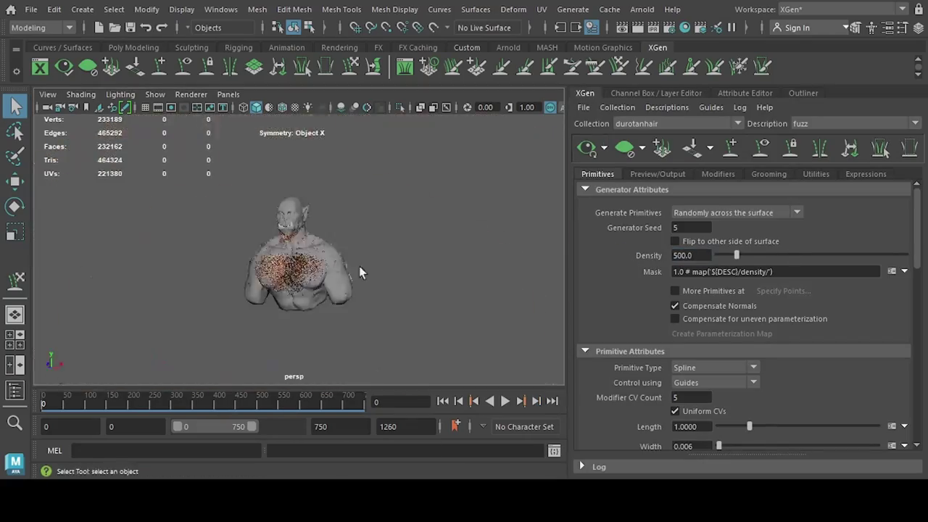
pyautogui.scroll(-3, 881, 305)
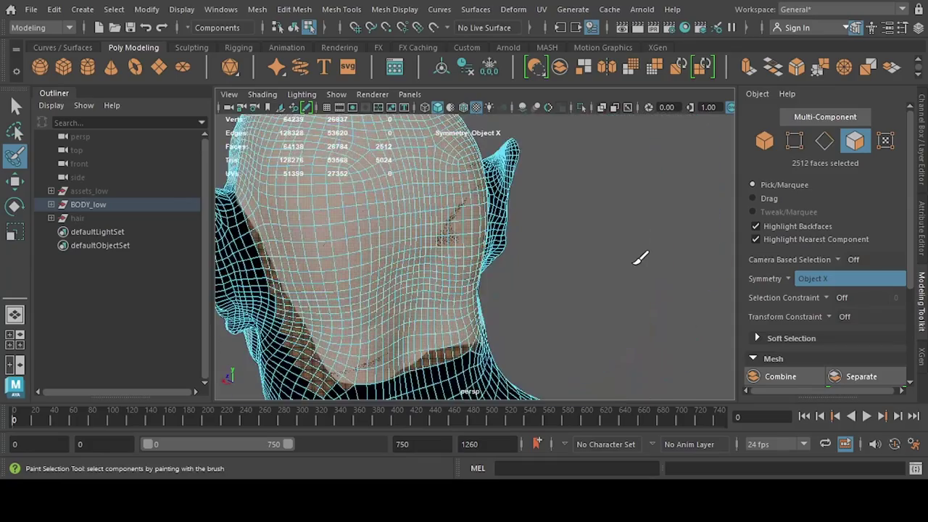
# Paint more scalp faces into the selection and show the mainhairdurotan modifiers.
pyautogui.keyDown('alt'); pyautogui.moveTo(391, 301); pyautogui.dragTo(466, 248); pyautogui.keyUp('alt')
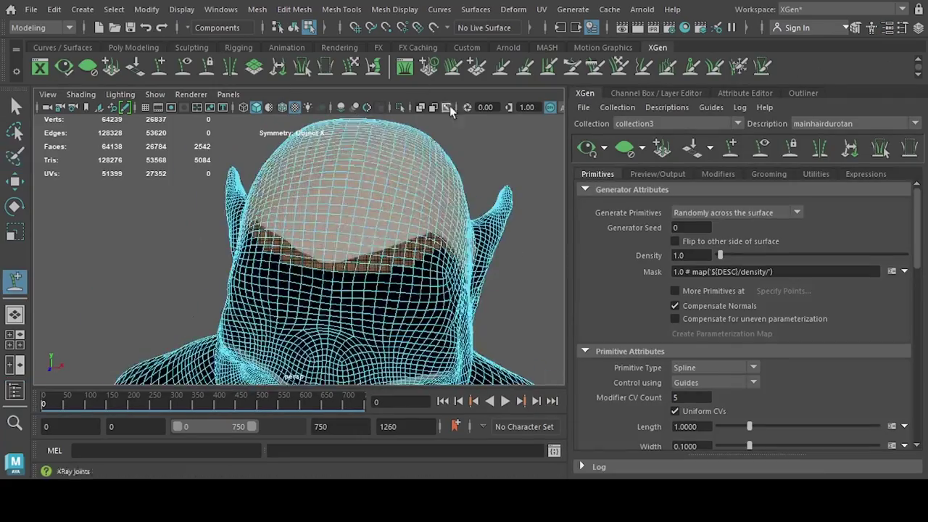
pyautogui.keyDown('alt'); pyautogui.moveTo(487, 297); pyautogui.dragTo(318, 244); pyautogui.keyUp('alt')
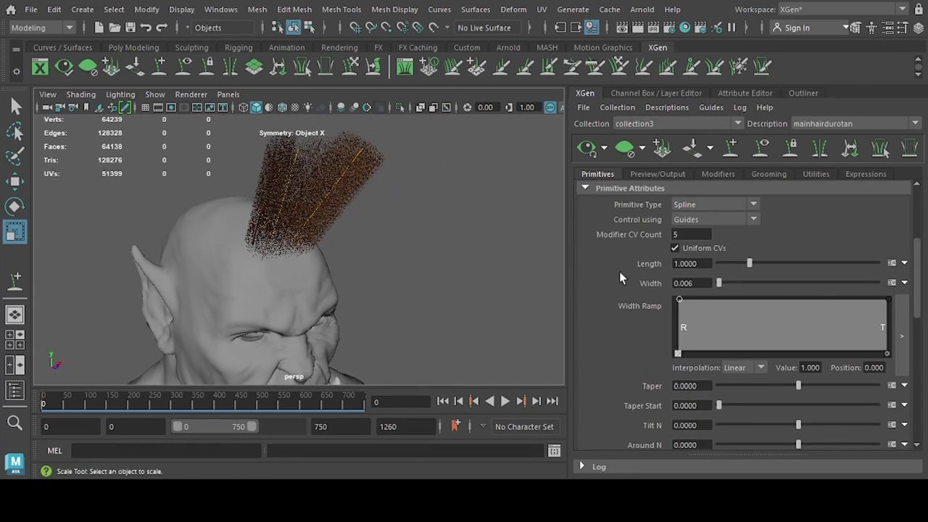
pyautogui.click(715, 176)
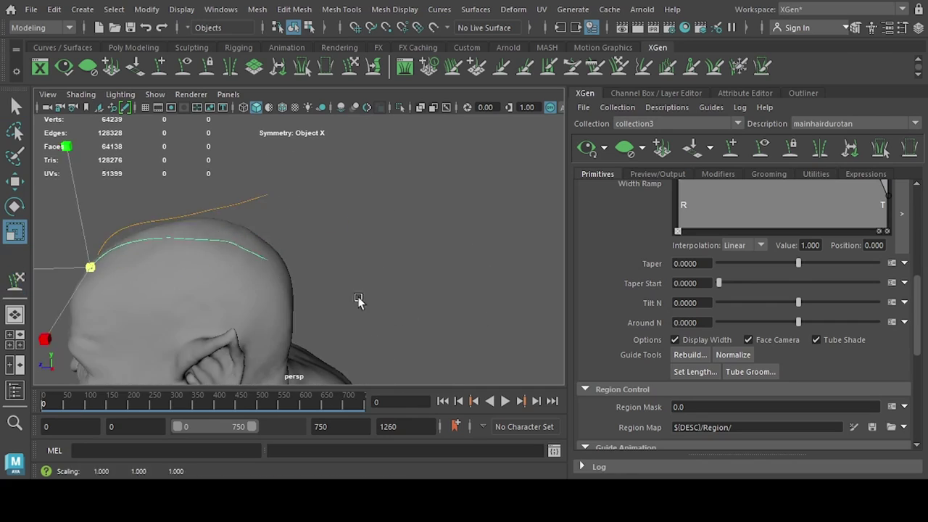
# Select a scalp guide, then scale and sculpt it to lengthen it over the back of the head.
pyautogui.moveTo(358, 300)
pyautogui.keyDown('alt'); pyautogui.mouseDown()
pyautogui.moveTo(290, 269)
pyautogui.moveTo(414, 251)
pyautogui.moveTo(248, 321)
pyautogui.moveTo(293, 368)
pyautogui.moveTo(394, 286)
pyautogui.moveTo(435, 280)
pyautogui.moveTo(401, 210)
pyautogui.mouseUp(); pyautogui.keyUp('alt')
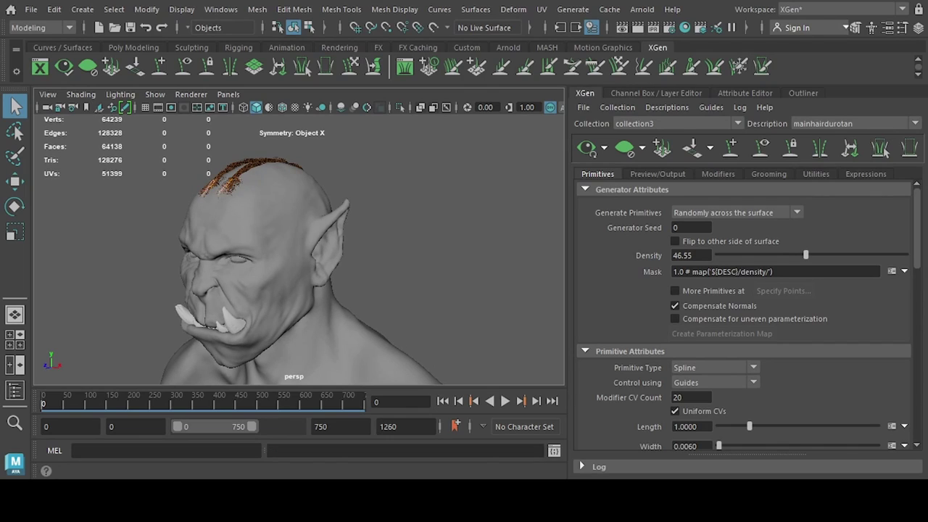
pyautogui.moveTo(290, 312)
pyautogui.keyDown('alt'); pyautogui.mouseDown()
pyautogui.moveTo(300, 307)
pyautogui.moveTo(255, 224)
pyautogui.moveTo(303, 194)
pyautogui.moveTo(325, 224)
pyautogui.moveTo(379, 223)
pyautogui.mouseUp(); pyautogui.keyUp('alt')
pyautogui.click(300, 285)
pyautogui.press('r')
pyautogui.press('y')
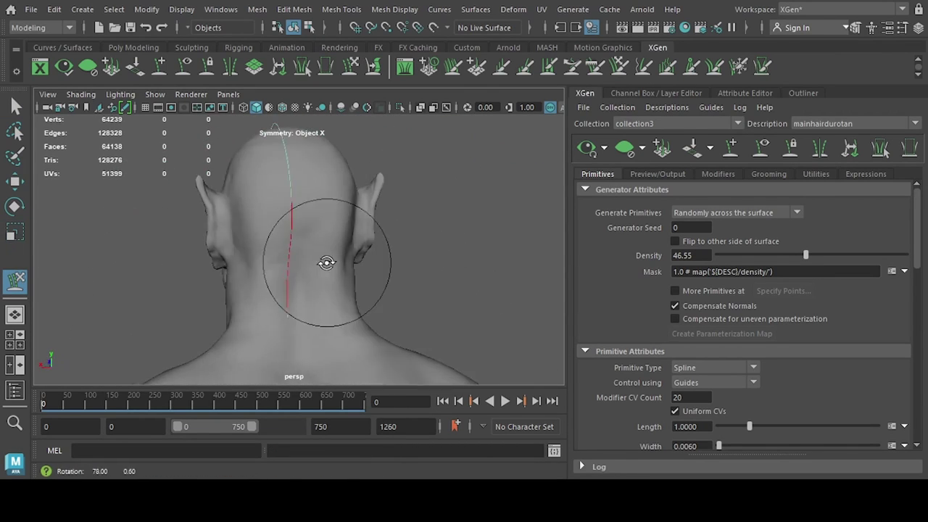
pyautogui.moveTo(326, 262)
pyautogui.keyDown('alt'); pyautogui.mouseDown()
pyautogui.moveTo(331, 316)
pyautogui.moveTo(259, 127)
pyautogui.mouseUp(); pyautogui.keyUp('alt')
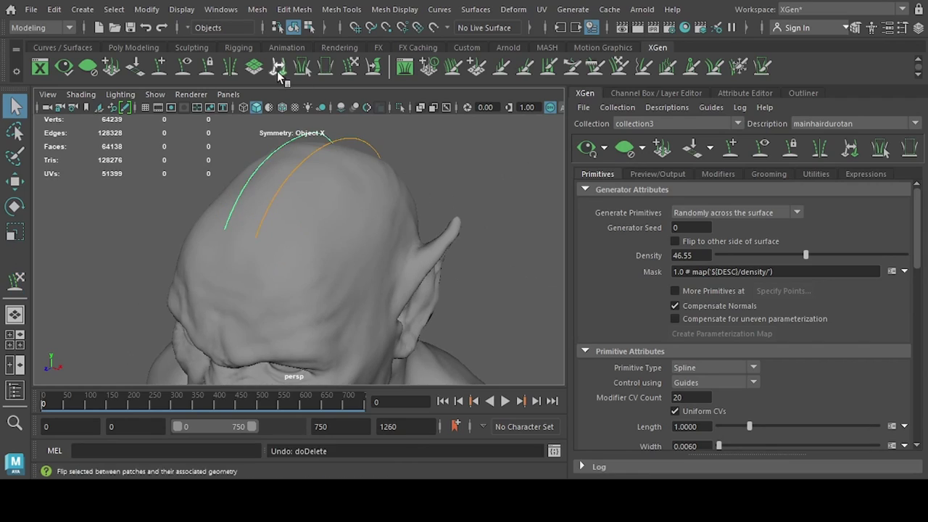
pyautogui.moveTo(275, 218)
pyautogui.keyDown('alt'); pyautogui.mouseDown()
pyautogui.moveTo(155, 236)
pyautogui.moveTo(311, 249)
pyautogui.moveTo(423, 297)
pyautogui.mouseUp(); pyautogui.keyUp('alt')
pyautogui.press('y')
pyautogui.keyDown('alt'); pyautogui.moveTo(423, 297); pyautogui.dragTo(403, 310, button='middle'); pyautogui.keyUp('alt')
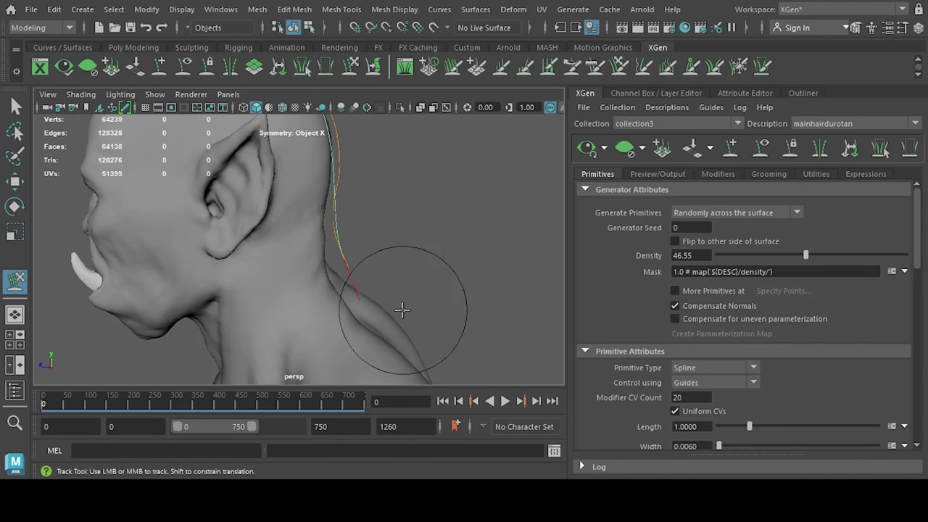
pyautogui.moveTo(402, 310)
pyautogui.keyDown('alt'); pyautogui.mouseDown()
pyautogui.moveTo(327, 261)
pyautogui.moveTo(233, 244)
pyautogui.mouseUp(); pyautogui.keyUp('alt')
# Select the head mesh and add a new guide on top of the skull.
pyautogui.press('q')
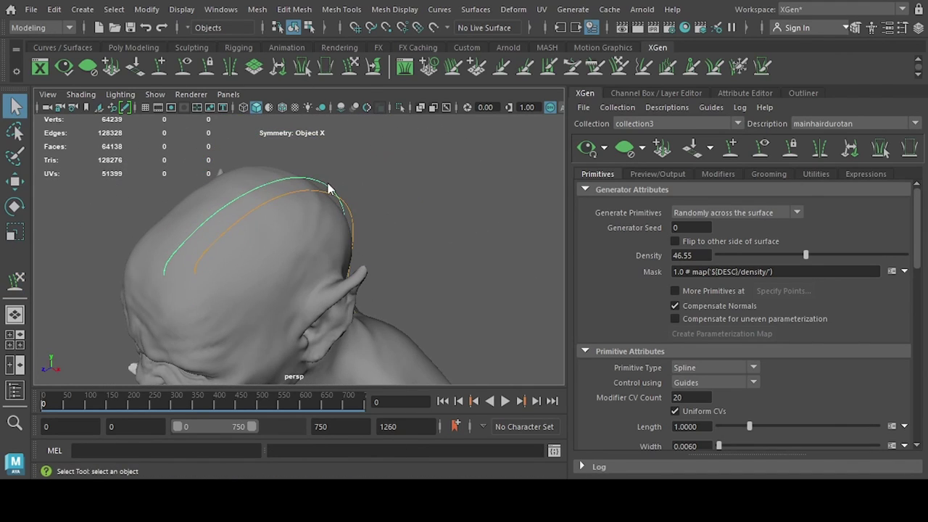
pyautogui.moveTo(160, 248)
pyautogui.keyDown('alt'); pyautogui.mouseDown()
pyautogui.moveTo(427, 247)
pyautogui.moveTo(327, 326)
pyautogui.mouseUp(); pyautogui.keyUp('alt')
pyautogui.click(312, 333)
pyautogui.press('y')
pyautogui.moveTo(422, 258)
pyautogui.keyDown('alt'); pyautogui.mouseDown()
pyautogui.moveTo(227, 244)
pyautogui.moveTo(302, 266)
pyautogui.mouseUp(); pyautogui.keyUp('alt')
pyautogui.moveTo(379, 326)
pyautogui.keyDown('alt'); pyautogui.mouseDown()
pyautogui.moveTo(381, 256)
pyautogui.moveTo(355, 112)
pyautogui.mouseUp(); pyautogui.keyUp('alt')
pyautogui.scroll(5, 247, 254)
pyautogui.click(343, 259)
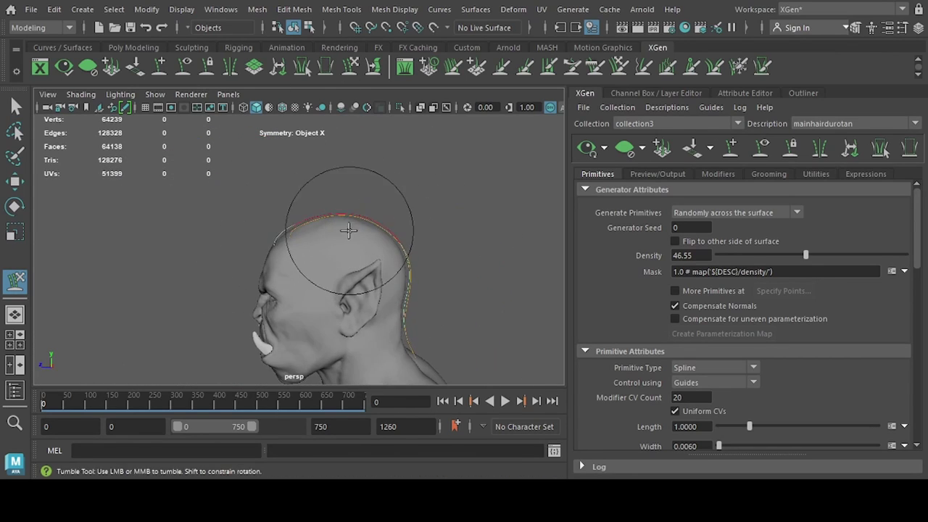
pyautogui.moveTo(348, 230)
pyautogui.keyDown('alt'); pyautogui.mouseDown()
pyautogui.moveTo(282, 310)
pyautogui.moveTo(207, 196)
pyautogui.moveTo(342, 290)
pyautogui.moveTo(300, 152)
pyautogui.mouseUp(); pyautogui.keyUp('alt')
# Show the main hair's modifiers, then scale and sculpt xgGuide10 to run down the back of the neck.
pyautogui.press('q')
pyautogui.click(718, 174)
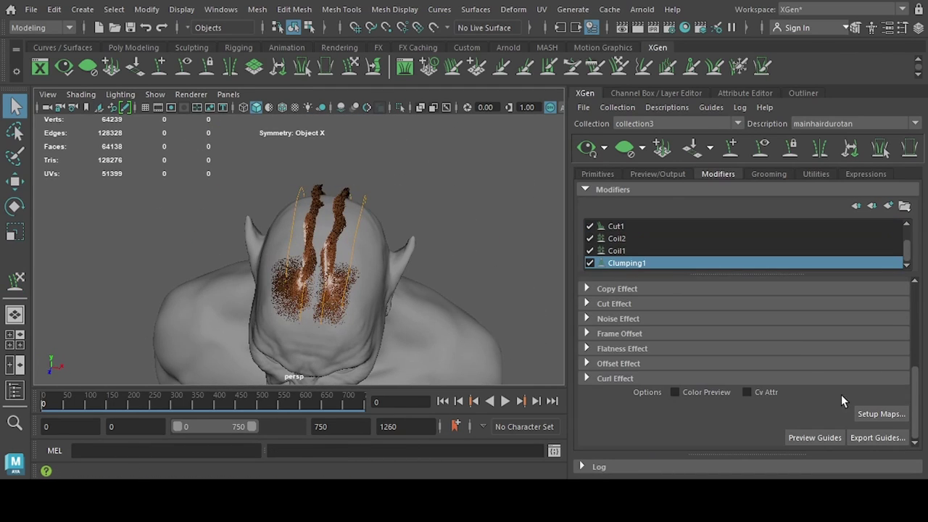
pyautogui.moveTo(371, 246)
pyautogui.keyDown('alt'); pyautogui.mouseDown()
pyautogui.moveTo(269, 263)
pyautogui.moveTo(341, 326)
pyautogui.moveTo(311, 338)
pyautogui.moveTo(263, 315)
pyautogui.mouseUp(); pyautogui.keyUp('alt')
pyautogui.press('y')
pyautogui.keyDown('alt'); pyautogui.moveTo(278, 274); pyautogui.dragTo(278, 323); pyautogui.keyUp('alt')
pyautogui.press('r')
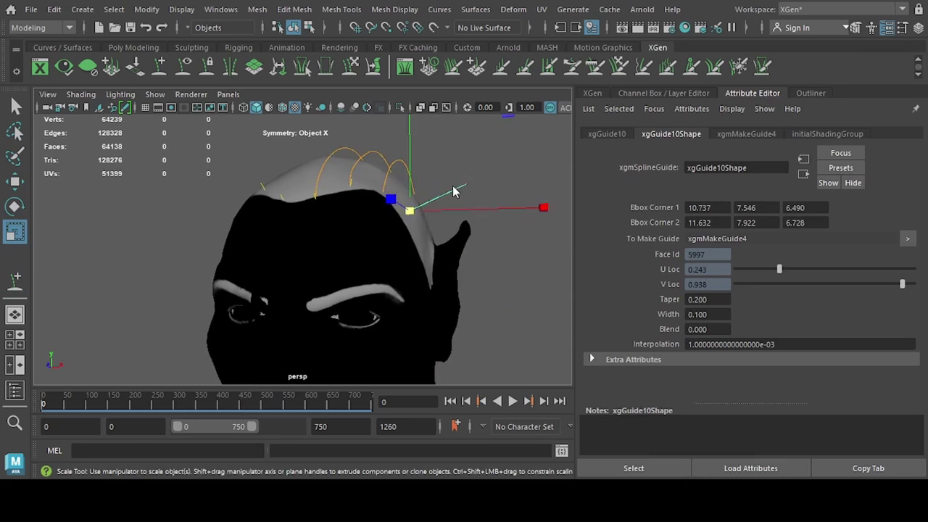
pyautogui.moveTo(453, 190)
pyautogui.keyDown('alt'); pyautogui.mouseDown()
pyautogui.moveTo(411, 300)
pyautogui.moveTo(277, 245)
pyautogui.mouseUp(); pyautogui.keyUp('alt')
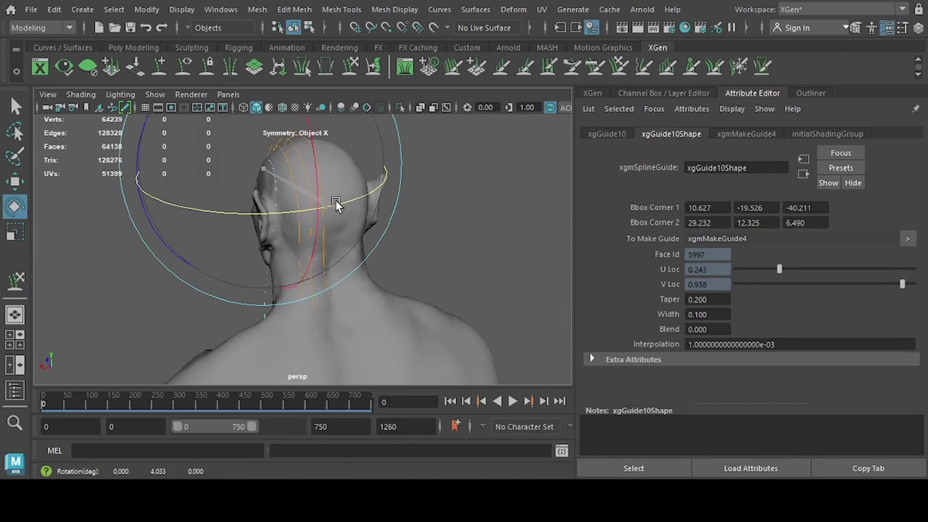
pyautogui.keyDown('alt'); pyautogui.moveTo(298, 305); pyautogui.dragTo(268, 273); pyautogui.keyUp('alt')
pyautogui.moveTo(415, 181)
pyautogui.keyDown('alt'); pyautogui.mouseDown()
pyautogui.moveTo(425, 363)
pyautogui.moveTo(280, 135)
pyautogui.moveTo(414, 104)
pyautogui.mouseUp(); pyautogui.keyUp('alt')
# Scale and rotate the guides along the side and back of the neck.
pyautogui.click(760, 160)
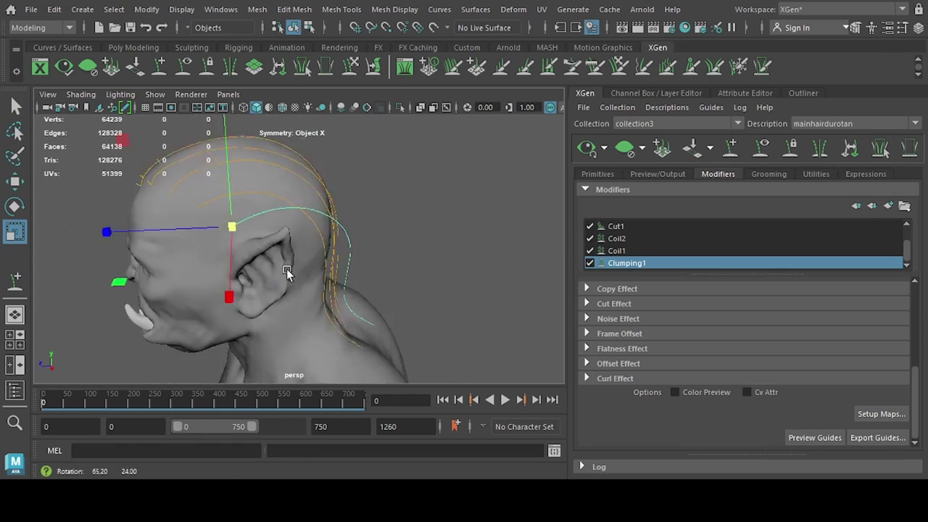
pyautogui.moveTo(287, 268)
pyautogui.keyDown('alt'); pyautogui.mouseDown()
pyautogui.moveTo(469, 205)
pyautogui.moveTo(428, 268)
pyautogui.moveTo(449, 261)
pyautogui.moveTo(323, 290)
pyautogui.moveTo(114, 232)
pyautogui.moveTo(453, 324)
pyautogui.mouseUp(); pyautogui.keyUp('alt')
pyautogui.press('r')
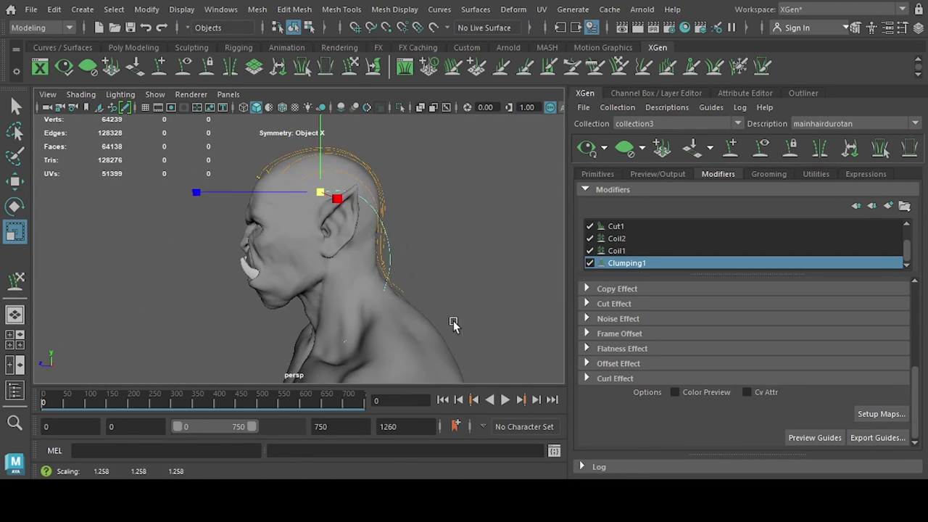
pyautogui.keyDown('alt'); pyautogui.moveTo(275, 345); pyautogui.dragTo(351, 294); pyautogui.keyUp('alt')
pyautogui.moveTo(341, 348)
pyautogui.keyDown('alt'); pyautogui.mouseDown()
pyautogui.moveTo(346, 284)
pyautogui.moveTo(392, 275)
pyautogui.moveTo(425, 162)
pyautogui.moveTo(374, 303)
pyautogui.moveTo(311, 259)
pyautogui.moveTo(155, 287)
pyautogui.mouseUp(); pyautogui.keyUp('alt')
pyautogui.press('q')
pyautogui.moveTo(313, 269)
pyautogui.keyDown('alt'); pyautogui.mouseDown()
pyautogui.moveTo(388, 253)
pyautogui.moveTo(253, 166)
pyautogui.moveTo(441, 266)
pyautogui.moveTo(348, 237)
pyautogui.mouseUp(); pyautogui.keyUp('alt')
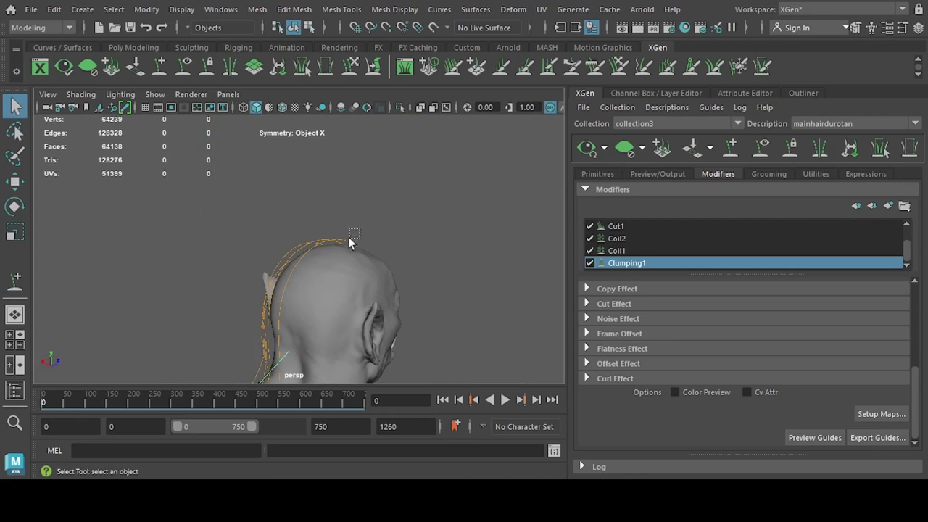
pyautogui.keyDown('alt'); pyautogui.moveTo(358, 274); pyautogui.dragTo(196, 292); pyautogui.keyUp('alt')
pyautogui.keyDown('alt'); pyautogui.moveTo(196, 292); pyautogui.dragTo(295, 300, button='right'); pyautogui.keyUp('alt')
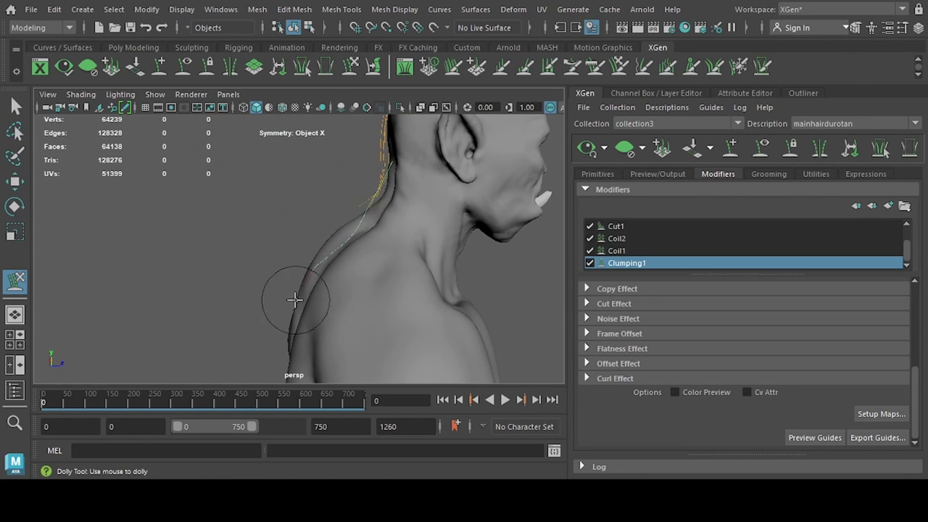
pyautogui.press('e')
pyautogui.keyDown('alt'); pyautogui.moveTo(396, 191); pyautogui.dragTo(451, 242); pyautogui.keyUp('alt')
pyautogui.scroll(3, 217, 238)
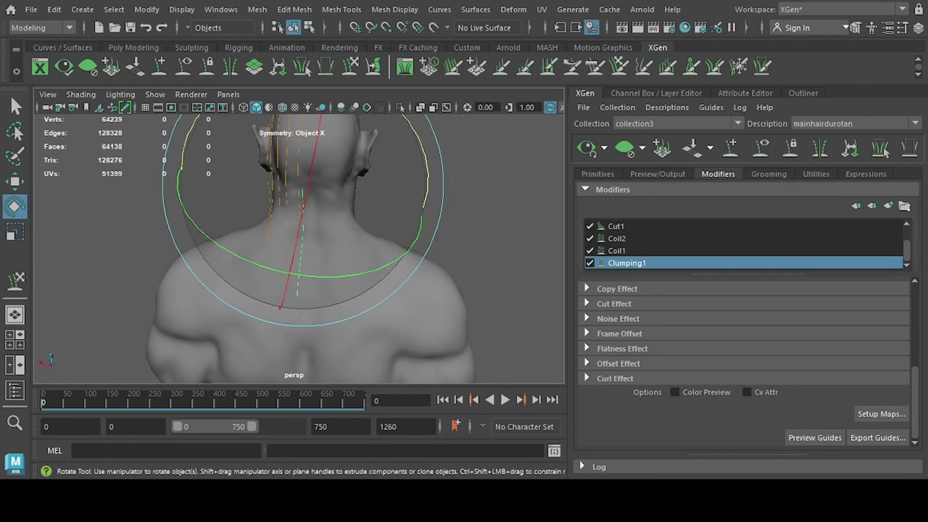
pyautogui.moveTo(327, 218)
pyautogui.keyDown('alt'); pyautogui.mouseDown()
pyautogui.moveTo(272, 187)
pyautogui.moveTo(234, 230)
pyautogui.moveTo(259, 244)
pyautogui.mouseUp(); pyautogui.keyUp('alt')
# Comb the back-of-head guides backward with the Sculpt Guides brush, checking the hair preview.
pyautogui.press('q')
pyautogui.press('y')
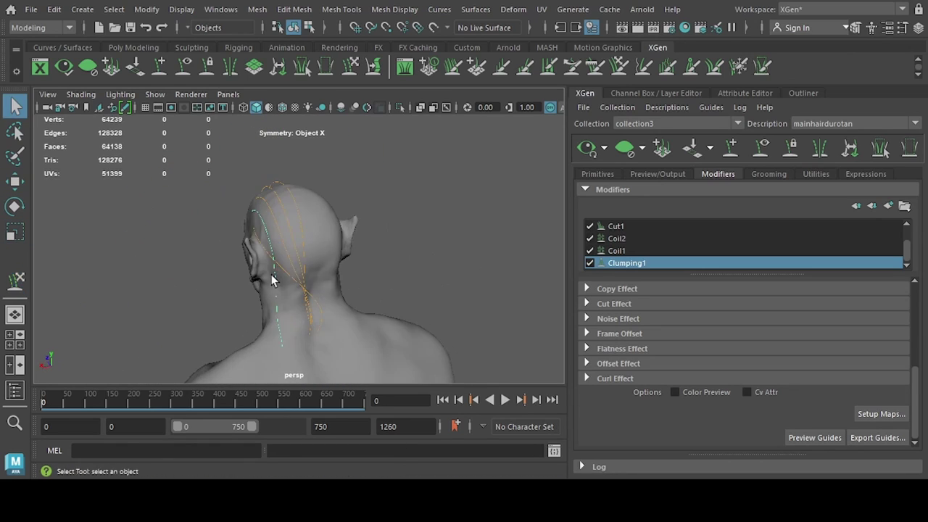
pyautogui.keyDown('alt'); pyautogui.moveTo(291, 253); pyautogui.dragTo(291, 345); pyautogui.keyUp('alt')
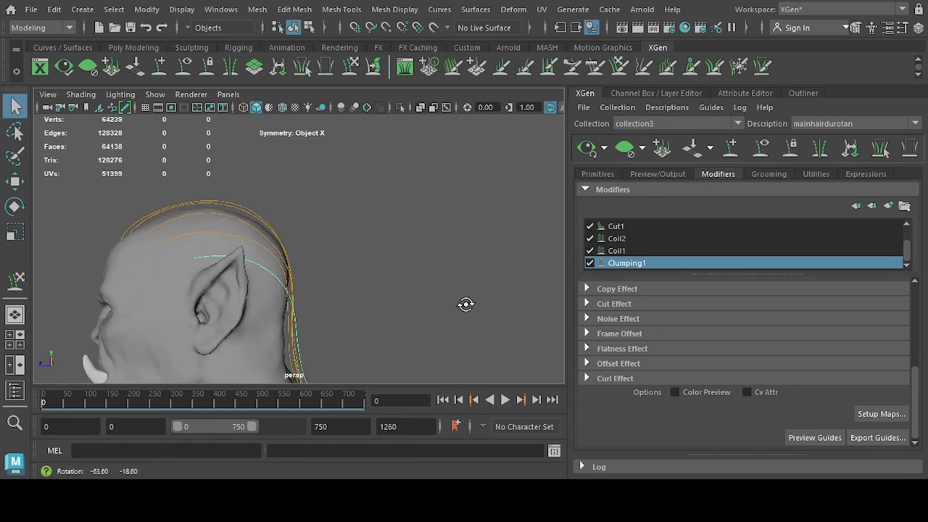
pyautogui.keyDown('alt'); pyautogui.moveTo(466, 305); pyautogui.dragTo(377, 319); pyautogui.keyUp('alt')
pyautogui.keyDown('alt'); pyautogui.moveTo(377, 319); pyautogui.dragTo(300, 344, button='right'); pyautogui.keyUp('alt')
pyautogui.press('y')
pyautogui.keyDown('alt'); pyautogui.moveTo(217, 340); pyautogui.dragTo(305, 307); pyautogui.keyUp('alt')
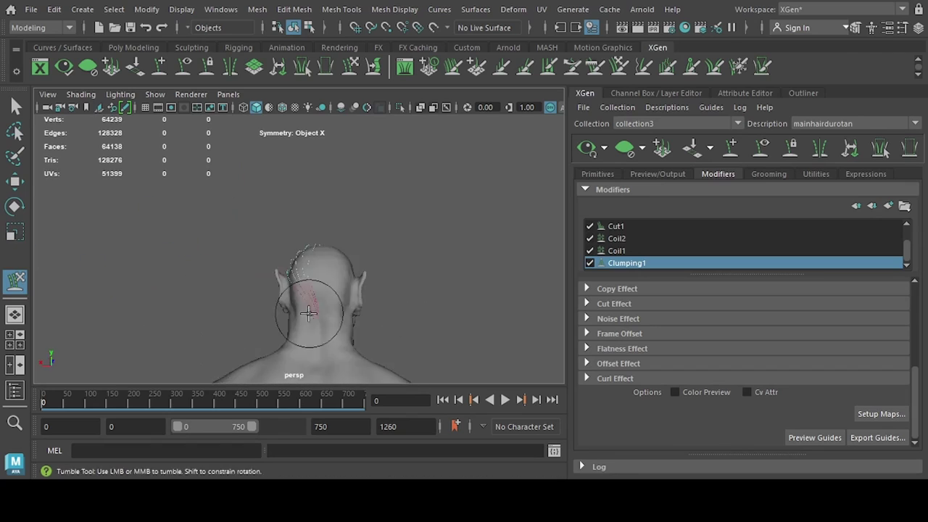
pyautogui.keyDown('alt'); pyautogui.moveTo(305, 307); pyautogui.dragTo(309, 248, button='right'); pyautogui.keyUp('alt')
pyautogui.moveTo(309, 249)
pyautogui.keyDown('alt'); pyautogui.mouseDown()
pyautogui.moveTo(321, 244)
pyautogui.moveTo(388, 285)
pyautogui.moveTo(471, 232)
pyautogui.mouseUp(); pyautogui.keyUp('alt')
pyautogui.keyDown('alt'); pyautogui.moveTo(471, 232); pyautogui.dragTo(557, 177, button='middle'); pyautogui.keyUp('alt')
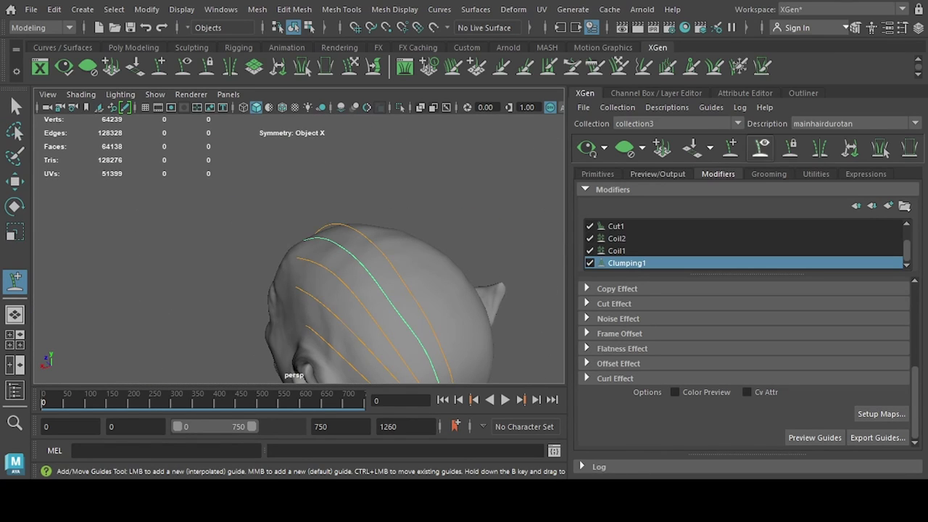
pyautogui.moveTo(406, 305)
pyautogui.keyDown('alt'); pyautogui.mouseDown()
pyautogui.moveTo(348, 312)
pyautogui.moveTo(253, 372)
pyautogui.moveTo(385, 289)
pyautogui.moveTo(406, 220)
pyautogui.moveTo(373, 311)
pyautogui.moveTo(384, 269)
pyautogui.mouseUp(); pyautogui.keyUp('alt')
pyautogui.press('q')
pyautogui.press('y')
# Sculpt the guides near the ear and on the crown so they sweep back.
pyautogui.moveTo(384, 269)
pyautogui.keyDown('alt'); pyautogui.mouseDown(button='middle')
pyautogui.moveTo(493, 253)
pyautogui.moveTo(135, 292)
pyautogui.mouseUp(button='middle'); pyautogui.keyUp('alt')
pyautogui.keyDown('alt'); pyautogui.moveTo(134, 293); pyautogui.dragTo(218, 239); pyautogui.keyUp('alt')
pyautogui.keyDown('alt'); pyautogui.moveTo(217, 239); pyautogui.dragTo(237, 227, button='middle'); pyautogui.keyUp('alt')
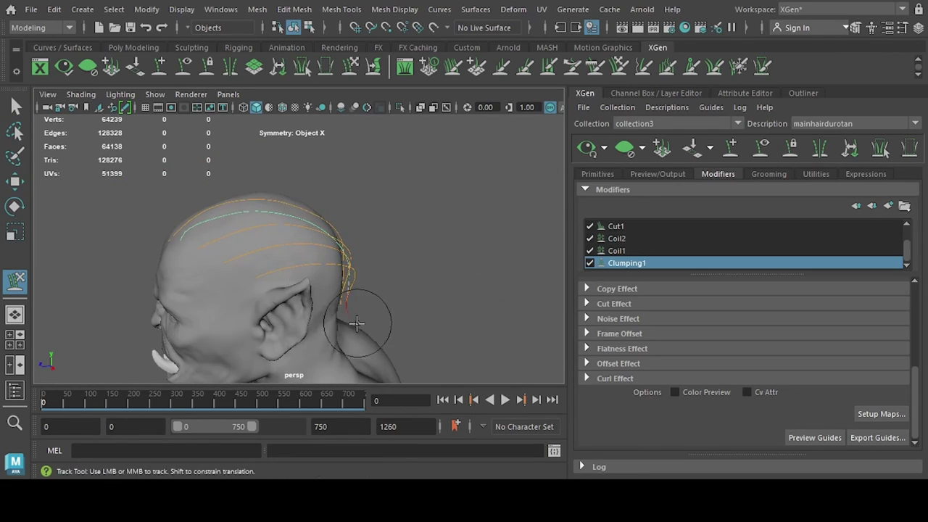
pyautogui.moveTo(357, 325)
pyautogui.keyDown('alt'); pyautogui.mouseDown()
pyautogui.moveTo(267, 185)
pyautogui.moveTo(371, 226)
pyautogui.moveTo(358, 242)
pyautogui.moveTo(441, 300)
pyautogui.moveTo(309, 259)
pyautogui.moveTo(408, 219)
pyautogui.moveTo(197, 321)
pyautogui.mouseUp(); pyautogui.keyUp('alt')
pyautogui.press('y')
pyautogui.keyDown('alt'); pyautogui.moveTo(197, 322); pyautogui.dragTo(349, 228, button='right'); pyautogui.keyUp('alt')
pyautogui.keyDown('alt'); pyautogui.moveTo(348, 228); pyautogui.dragTo(315, 206, button='middle'); pyautogui.keyUp('alt')
pyautogui.keyDown('alt'); pyautogui.moveTo(315, 205); pyautogui.dragTo(256, 226); pyautogui.keyUp('alt')
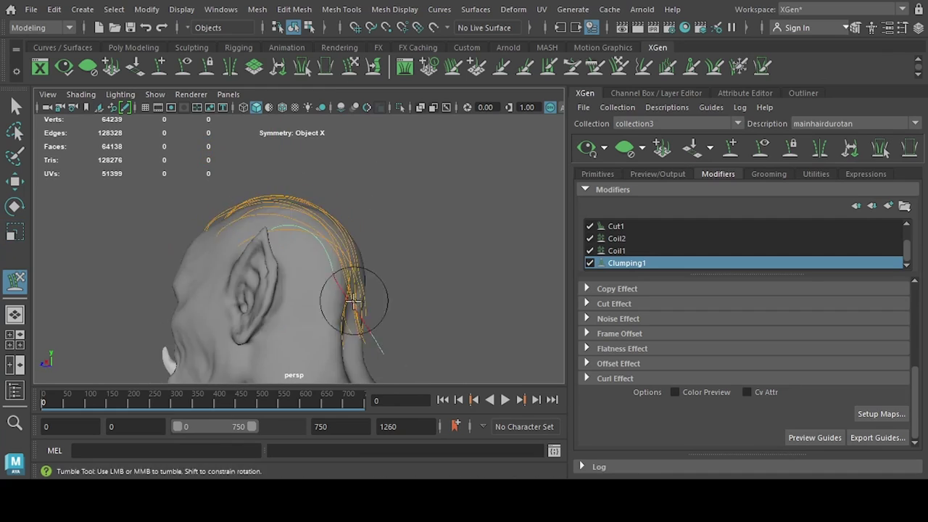
pyautogui.moveTo(248, 297)
pyautogui.keyDown('alt'); pyautogui.mouseDown()
pyautogui.moveTo(288, 271)
pyautogui.moveTo(293, 295)
pyautogui.mouseUp(); pyautogui.keyUp('alt')
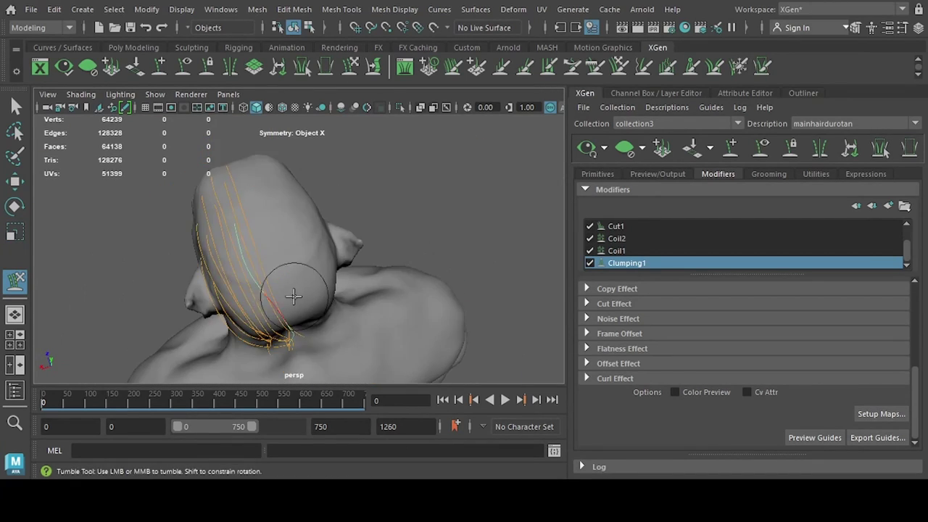
pyautogui.keyDown('alt'); pyautogui.moveTo(282, 333); pyautogui.dragTo(285, 301, button='right'); pyautogui.keyUp('alt')
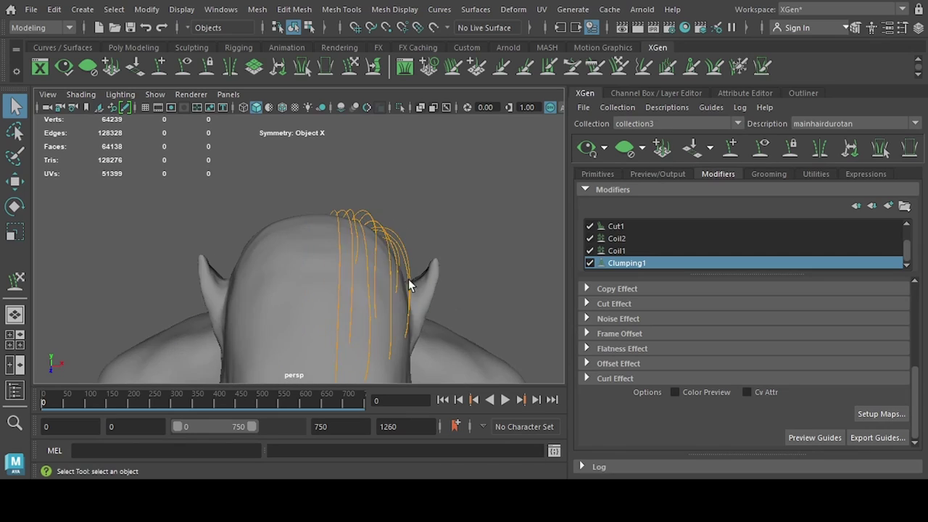
pyautogui.moveTo(348, 244)
pyautogui.keyDown('alt'); pyautogui.mouseDown()
pyautogui.moveTo(213, 245)
pyautogui.moveTo(333, 307)
pyautogui.mouseUp(); pyautogui.keyUp('alt')
pyautogui.keyDown('alt'); pyautogui.moveTo(333, 306); pyautogui.dragTo(435, 242, button='right'); pyautogui.keyUp('alt')
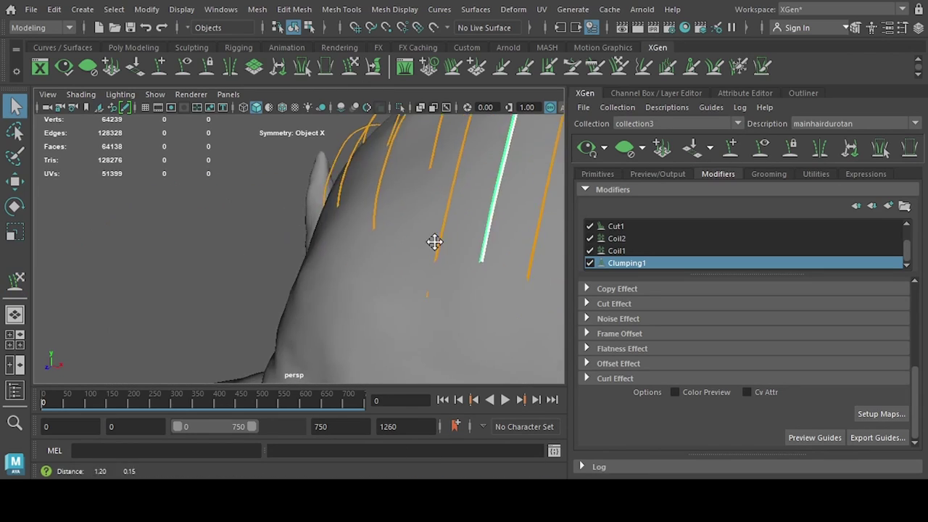
# In the Outliner, expand the mainhairdurotan guides and select xgGuide52.
pyautogui.click(803, 93)
pyautogui.click(596, 232)
pyautogui.click(606, 245)
pyautogui.click(697, 407)
pyautogui.keyDown('alt'); pyautogui.moveTo(377, 239); pyautogui.dragTo(322, 259); pyautogui.keyUp('alt')
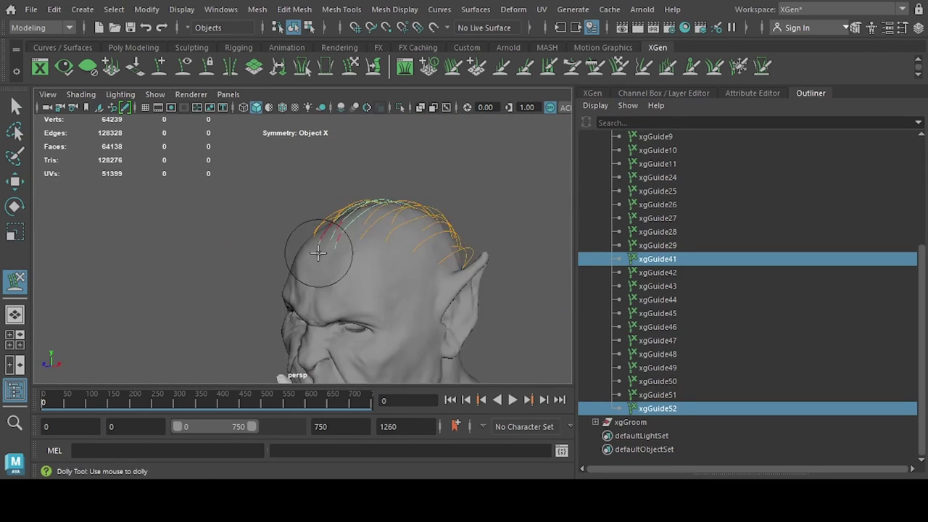
# Sculpt the crown guides further and regenerate the mainhairdurotan hair preview.
pyautogui.keyDown('alt'); pyautogui.moveTo(321, 259); pyautogui.dragTo(404, 232, button='right'); pyautogui.keyUp('alt')
pyautogui.moveTo(410, 274)
pyautogui.keyDown('alt'); pyautogui.mouseDown()
pyautogui.moveTo(492, 249)
pyautogui.moveTo(439, 302)
pyautogui.moveTo(279, 227)
pyautogui.mouseUp(); pyautogui.keyUp('alt')
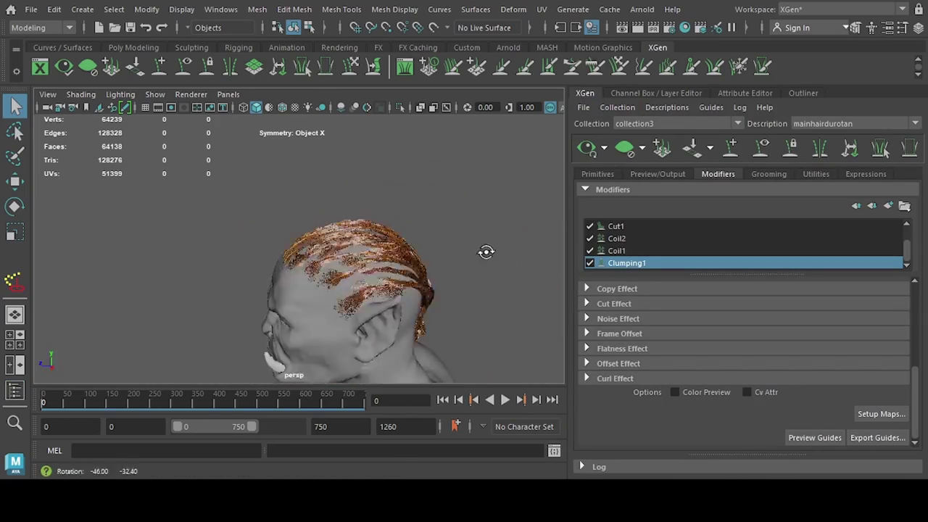
pyautogui.moveTo(485, 252)
pyautogui.keyDown('alt'); pyautogui.mouseDown()
pyautogui.moveTo(283, 310)
pyautogui.moveTo(466, 255)
pyautogui.mouseUp(); pyautogui.keyUp('alt')
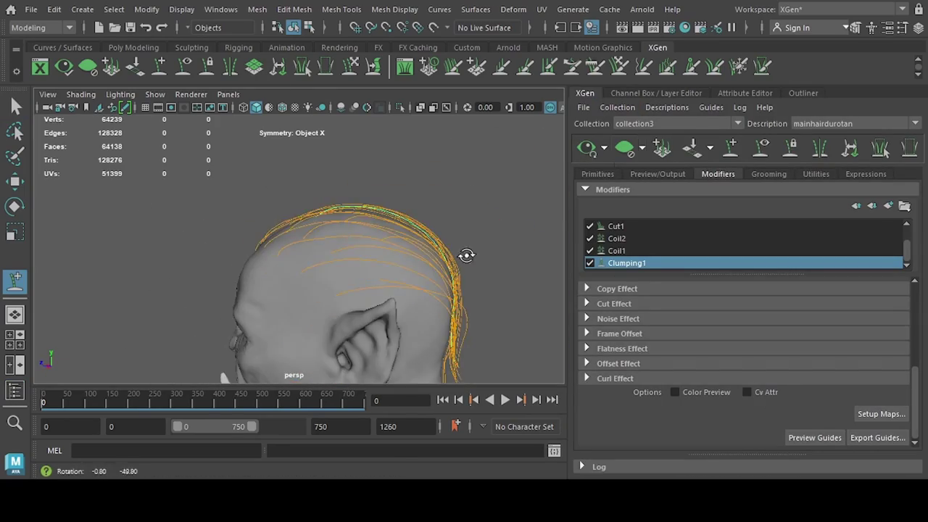
pyautogui.moveTo(343, 240)
pyautogui.keyDown('alt'); pyautogui.mouseDown()
pyautogui.moveTo(259, 363)
pyautogui.moveTo(563, 295)
pyautogui.moveTo(731, 148)
pyautogui.mouseUp(); pyautogui.keyUp('alt')
pyautogui.press('q')
pyautogui.click(731, 147)
# Refine the guides again, refresh the preview, and switch to face component mode.
pyautogui.moveTo(373, 338)
pyautogui.keyDown('alt'); pyautogui.mouseDown()
pyautogui.moveTo(437, 308)
pyautogui.moveTo(406, 329)
pyautogui.moveTo(472, 259)
pyautogui.moveTo(341, 250)
pyautogui.moveTo(360, 326)
pyautogui.moveTo(435, 275)
pyautogui.mouseUp(); pyautogui.keyUp('alt')
pyautogui.press('q')
pyautogui.click(593, 148)
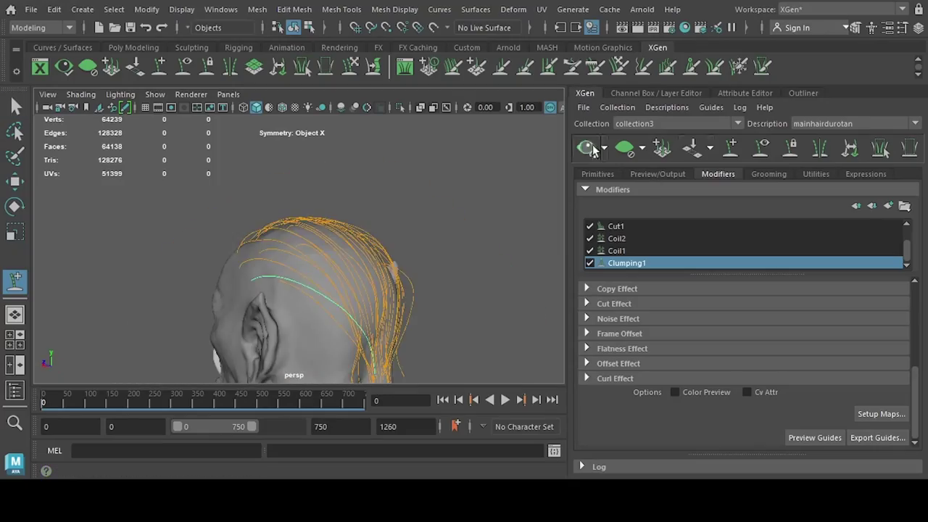
pyautogui.moveTo(370, 308)
pyautogui.keyDown('alt'); pyautogui.mouseDown()
pyautogui.moveTo(290, 259)
pyautogui.moveTo(379, 231)
pyautogui.mouseUp(); pyautogui.keyUp('alt')
pyautogui.press('q')
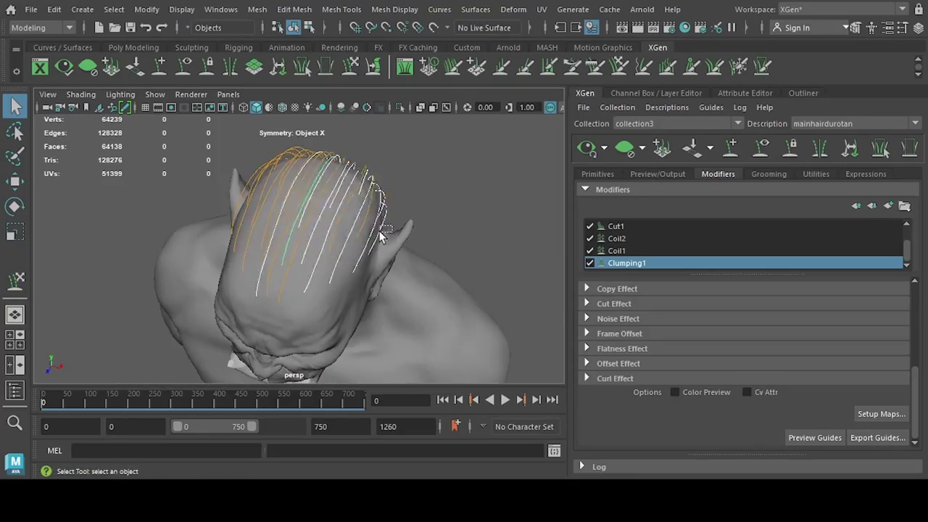
pyautogui.moveTo(412, 268)
pyautogui.keyDown('alt'); pyautogui.mouseDown()
pyautogui.moveTo(390, 244)
pyautogui.moveTo(414, 252)
pyautogui.mouseUp(); pyautogui.keyUp('alt')
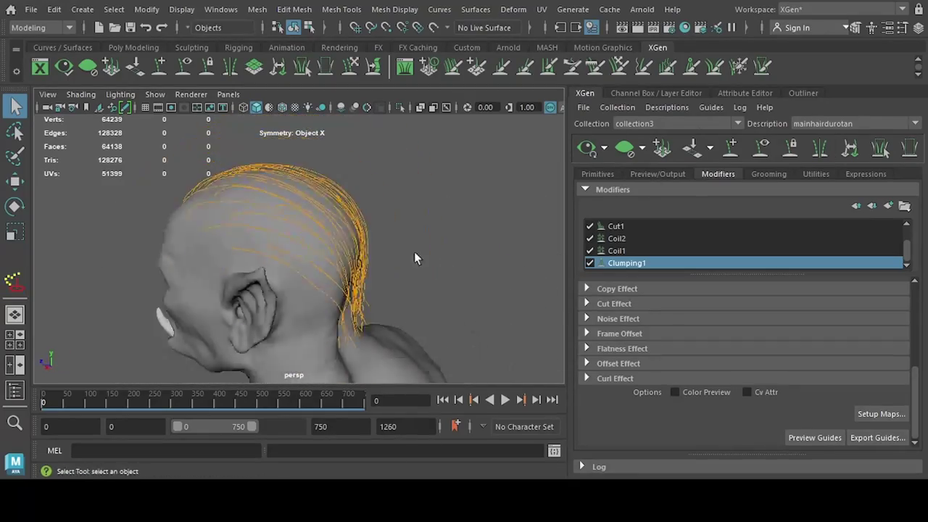
pyautogui.press('F8')
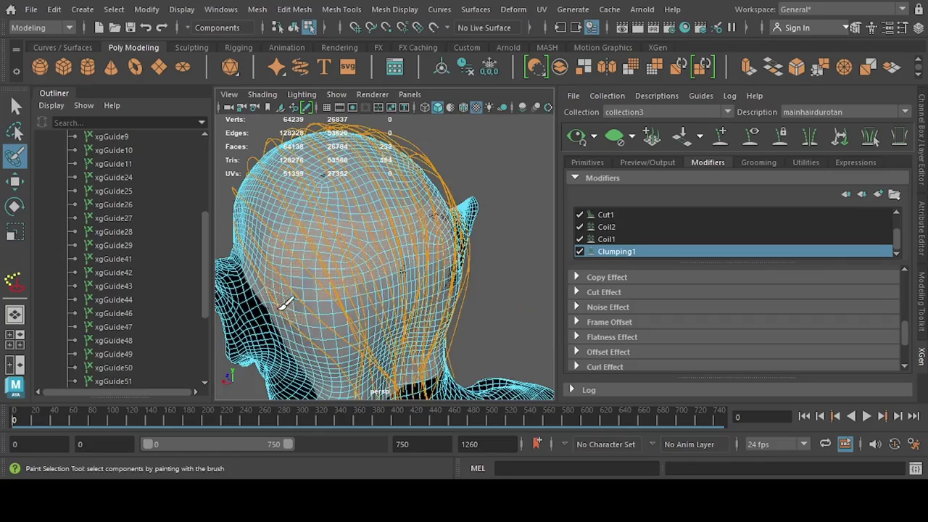
# Orbit to a back view of the head to inspect the new mainhair2 guide.
pyautogui.moveTo(447, 350)
pyautogui.keyDown('alt'); pyautogui.mouseDown()
pyautogui.moveTo(498, 242)
pyautogui.moveTo(733, 116)
pyautogui.mouseUp(); pyautogui.keyUp('alt')
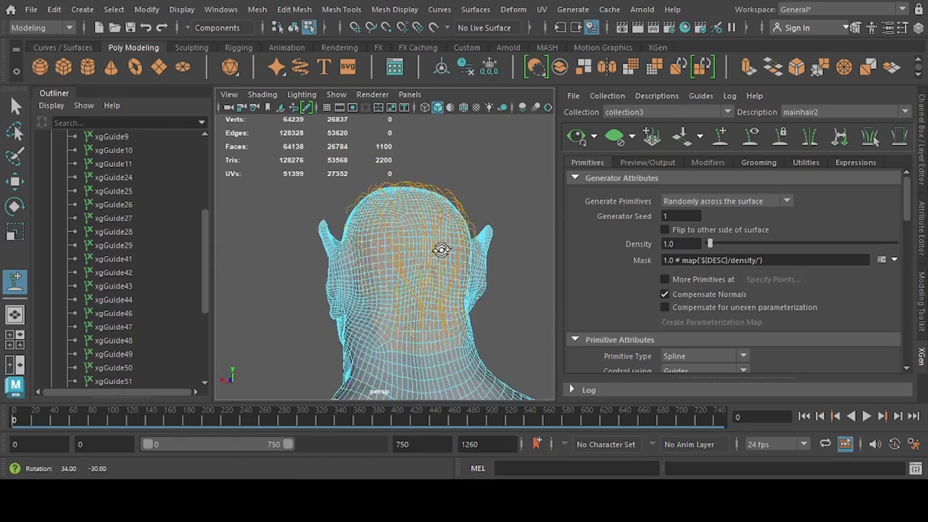
pyautogui.keyDown('alt'); pyautogui.moveTo(438, 249); pyautogui.dragTo(401, 280); pyautogui.keyUp('alt')
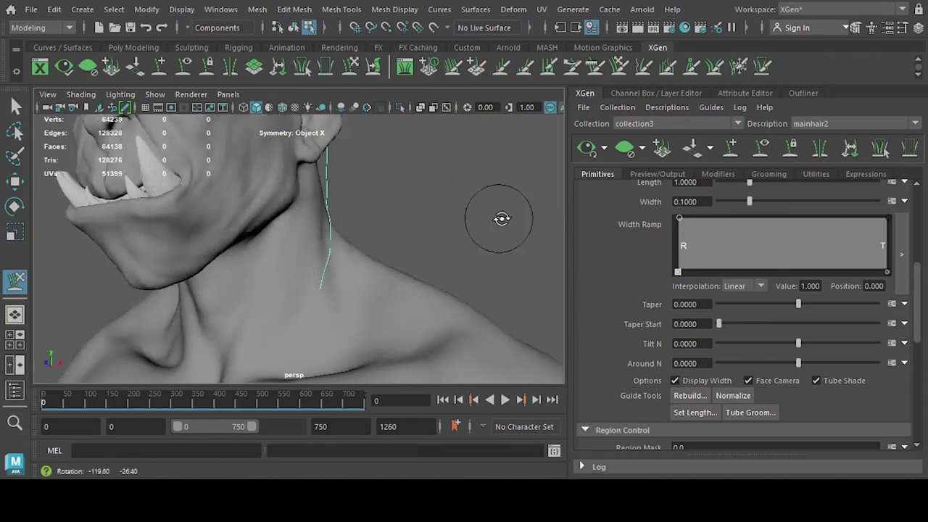
# Scale the first mainhair2 guide to lengthen it along the side of the neck.
pyautogui.moveTo(501, 218)
pyautogui.keyDown('alt'); pyautogui.mouseDown()
pyautogui.moveTo(470, 268)
pyautogui.moveTo(348, 222)
pyautogui.moveTo(487, 227)
pyautogui.moveTo(341, 238)
pyautogui.moveTo(408, 208)
pyautogui.mouseUp(); pyautogui.keyUp('alt')
pyautogui.press('r')
pyautogui.keyDown('alt'); pyautogui.moveTo(409, 208); pyautogui.dragTo(430, 318, button='middle'); pyautogui.keyUp('alt')
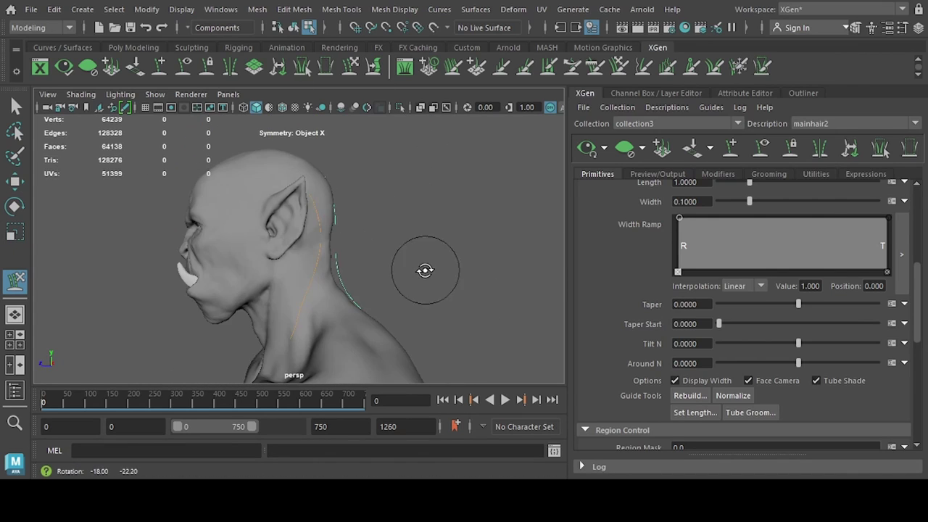
pyautogui.keyDown('alt'); pyautogui.moveTo(331, 306); pyautogui.dragTo(351, 171); pyautogui.keyUp('alt')
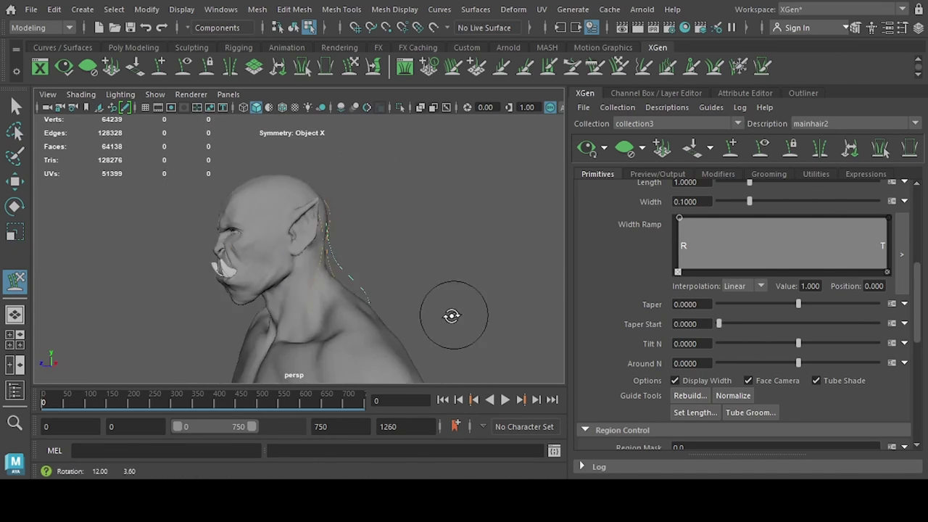
pyautogui.keyDown('alt'); pyautogui.moveTo(455, 287); pyautogui.dragTo(360, 283); pyautogui.keyUp('alt')
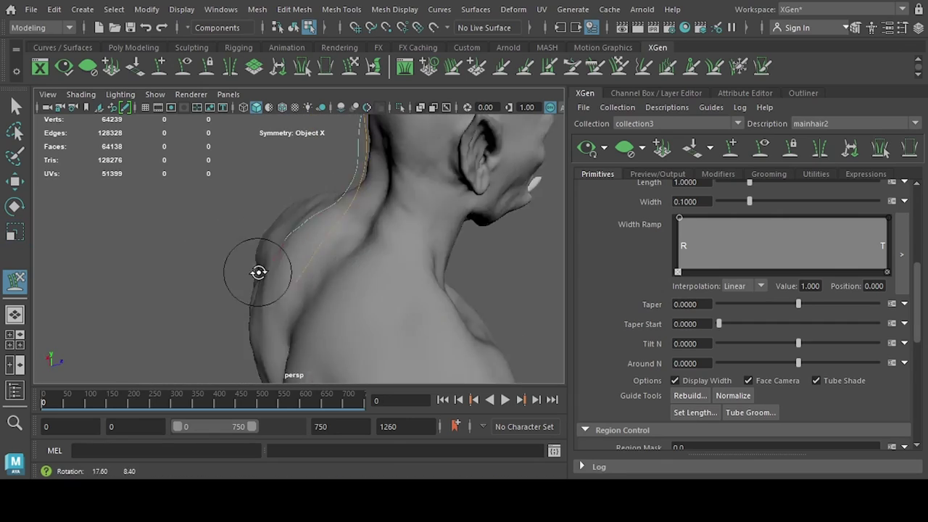
pyautogui.keyDown('alt'); pyautogui.moveTo(259, 273); pyautogui.dragTo(351, 315); pyautogui.keyUp('alt')
pyautogui.keyDown('alt'); pyautogui.moveTo(284, 291); pyautogui.dragTo(342, 265); pyautogui.keyUp('alt')
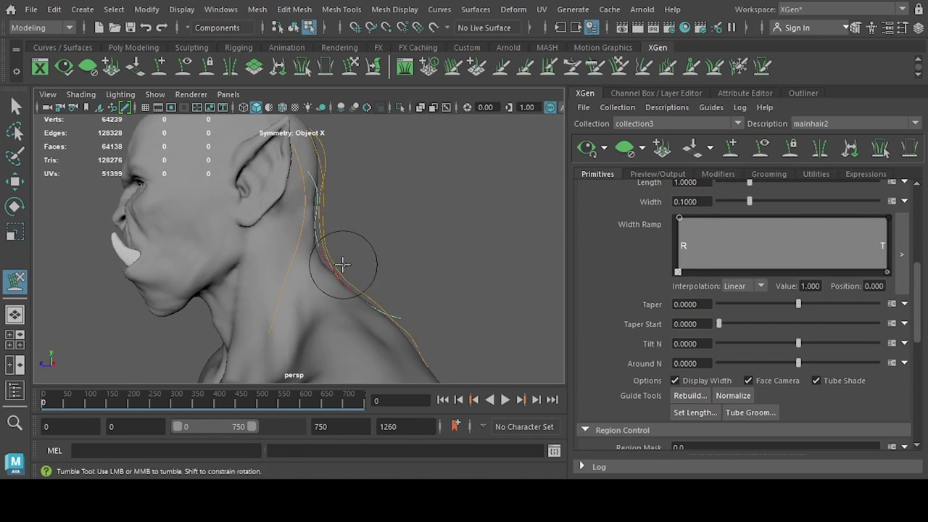
pyautogui.moveTo(268, 329)
pyautogui.keyDown('alt'); pyautogui.mouseDown()
pyautogui.moveTo(311, 196)
pyautogui.moveTo(140, 234)
pyautogui.moveTo(367, 274)
pyautogui.mouseUp(); pyautogui.keyUp('alt')
pyautogui.keyDown('alt'); pyautogui.moveTo(367, 274); pyautogui.dragTo(360, 242, button='right'); pyautogui.keyUp('alt')
pyautogui.moveTo(359, 242)
pyautogui.keyDown('alt'); pyautogui.mouseDown()
pyautogui.moveTo(466, 264)
pyautogui.moveTo(307, 284)
pyautogui.moveTo(356, 304)
pyautogui.mouseUp(); pyautogui.keyUp('alt')
# Sculpt the mainhair2 guides down the back of the neck and place additional guides.
pyautogui.press('r')
pyautogui.press('y')
pyautogui.moveTo(457, 297)
pyautogui.keyDown('alt'); pyautogui.mouseDown()
pyautogui.moveTo(348, 213)
pyautogui.moveTo(372, 253)
pyautogui.moveTo(460, 227)
pyautogui.mouseUp(); pyautogui.keyUp('alt')
pyautogui.keyDown('alt'); pyautogui.moveTo(460, 228); pyautogui.dragTo(421, 227, button='middle'); pyautogui.keyUp('alt')
pyautogui.moveTo(421, 227)
pyautogui.keyDown('alt'); pyautogui.mouseDown()
pyautogui.moveTo(307, 290)
pyautogui.moveTo(83, 327)
pyautogui.moveTo(356, 335)
pyautogui.moveTo(377, 276)
pyautogui.mouseUp(); pyautogui.keyUp('alt')
pyautogui.keyDown('alt'); pyautogui.moveTo(377, 275); pyautogui.dragTo(401, 199, button='middle'); pyautogui.keyUp('alt')
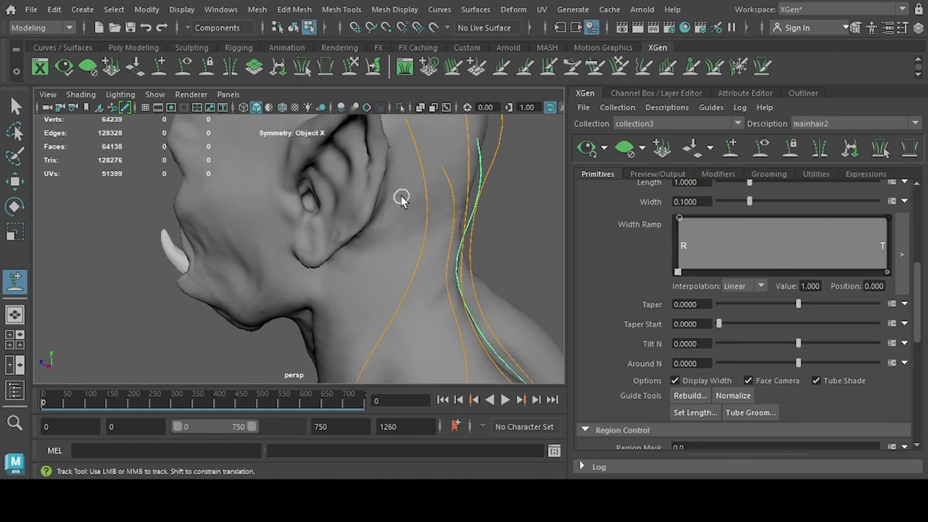
pyautogui.click(731, 148)
pyautogui.moveTo(435, 290)
pyautogui.keyDown('alt'); pyautogui.mouseDown()
pyautogui.moveTo(363, 332)
pyautogui.moveTo(377, 254)
pyautogui.mouseUp(); pyautogui.keyUp('alt')
pyautogui.keyDown('alt'); pyautogui.moveTo(377, 254); pyautogui.dragTo(330, 296, button='middle'); pyautogui.keyUp('alt')
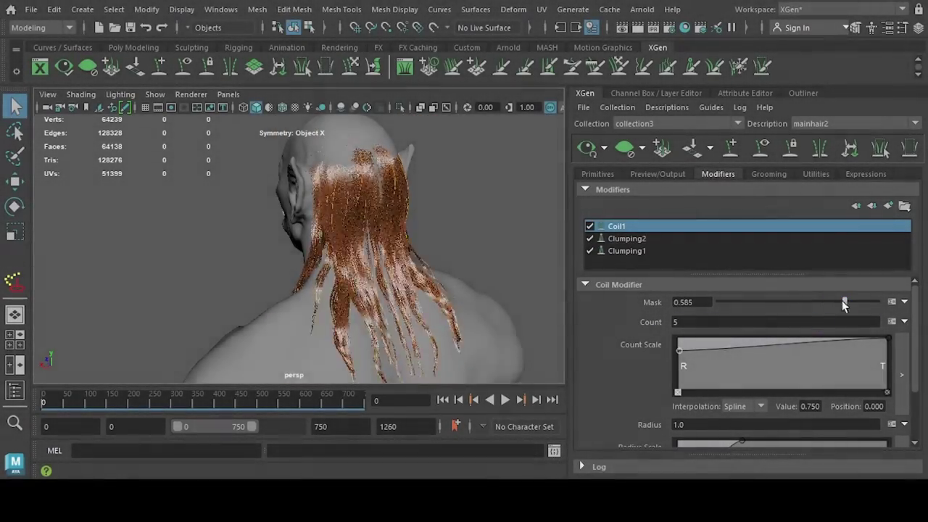
# Drag the Coil1 Count Scale ramp's root point down to 0.487.
pyautogui.keyDown('alt'); pyautogui.moveTo(300, 269); pyautogui.dragTo(353, 260); pyautogui.keyUp('alt')
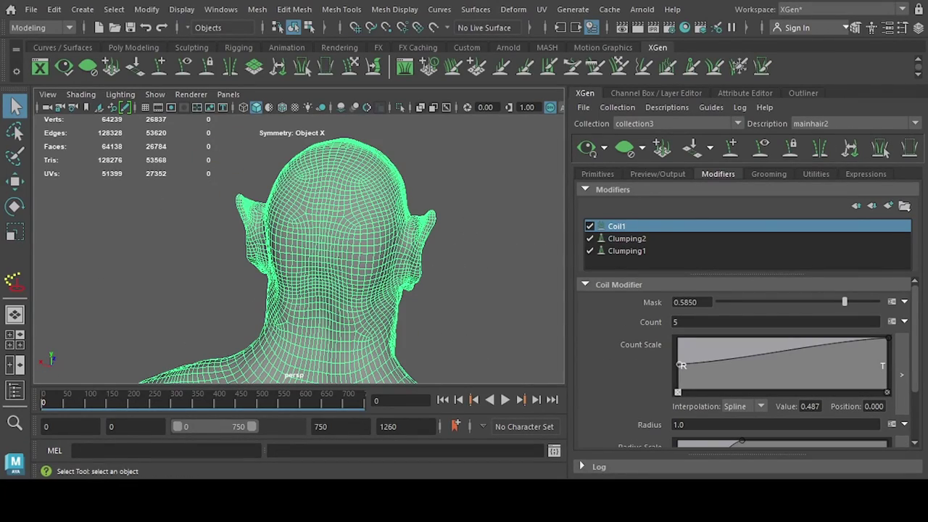
pyautogui.moveTo(414, 236)
pyautogui.keyDown('alt'); pyautogui.mouseDown()
pyautogui.moveTo(309, 245)
pyautogui.moveTo(247, 229)
pyautogui.mouseUp(); pyautogui.keyUp('alt')
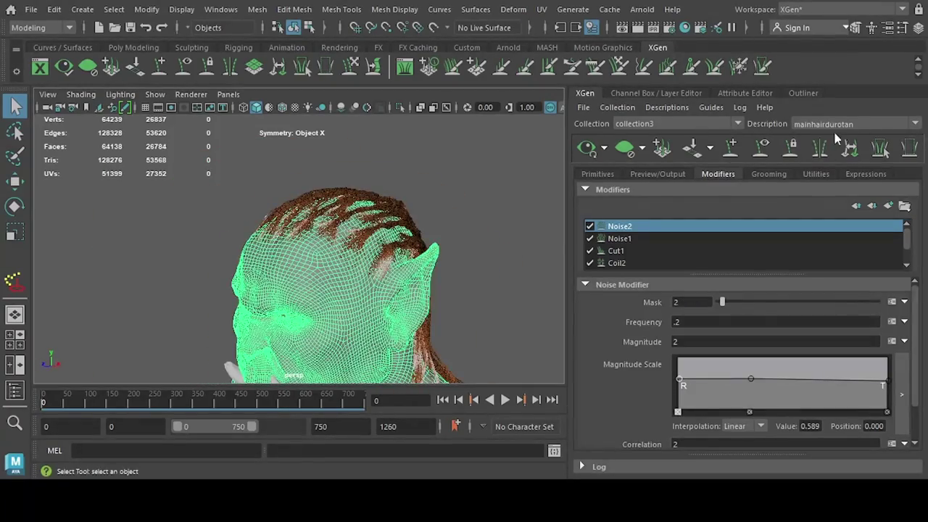
# Paint-select faces beside the neck for the new mainhairside1 description.
pyautogui.click(598, 174)
pyautogui.keyDown('alt'); pyautogui.moveTo(435, 254); pyautogui.dragTo(476, 289); pyautogui.keyUp('alt')
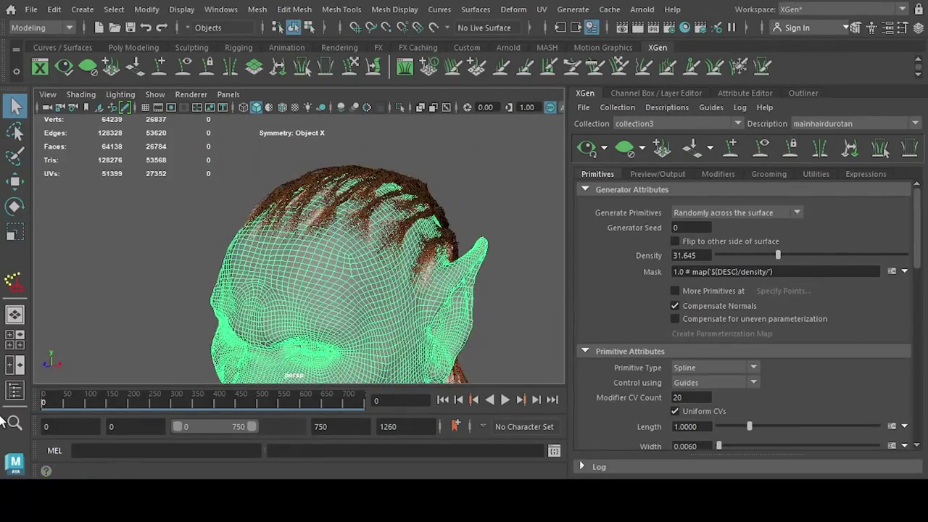
pyautogui.keyDown('alt'); pyautogui.moveTo(218, 290); pyautogui.dragTo(326, 217); pyautogui.keyUp('alt')
pyautogui.press('F8')
pyautogui.scroll(3, 340, 205)
pyautogui.scroll(2, 377, 176)
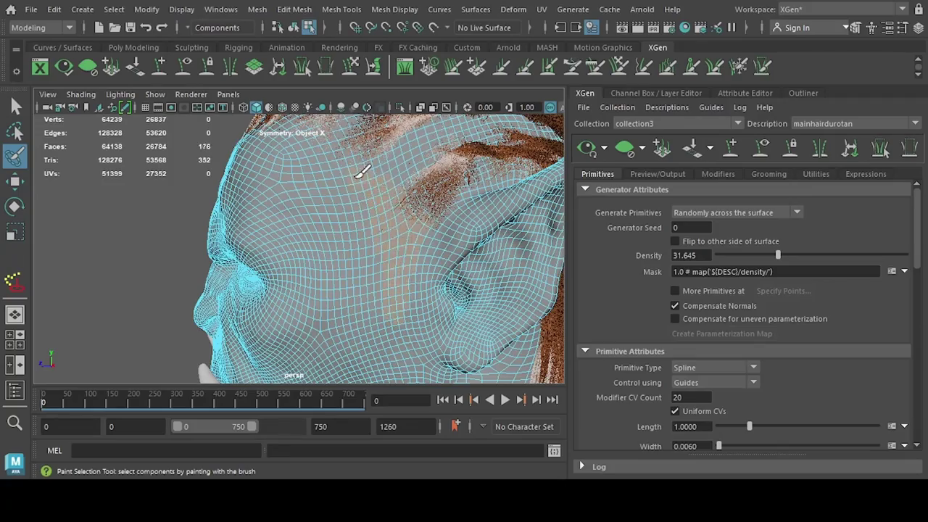
pyautogui.scroll(2, 348, 182)
pyautogui.scroll(-5, 341, 254)
pyautogui.keyDown('alt'); pyautogui.moveTo(341, 254); pyautogui.dragTo(439, 251); pyautogui.keyUp('alt')
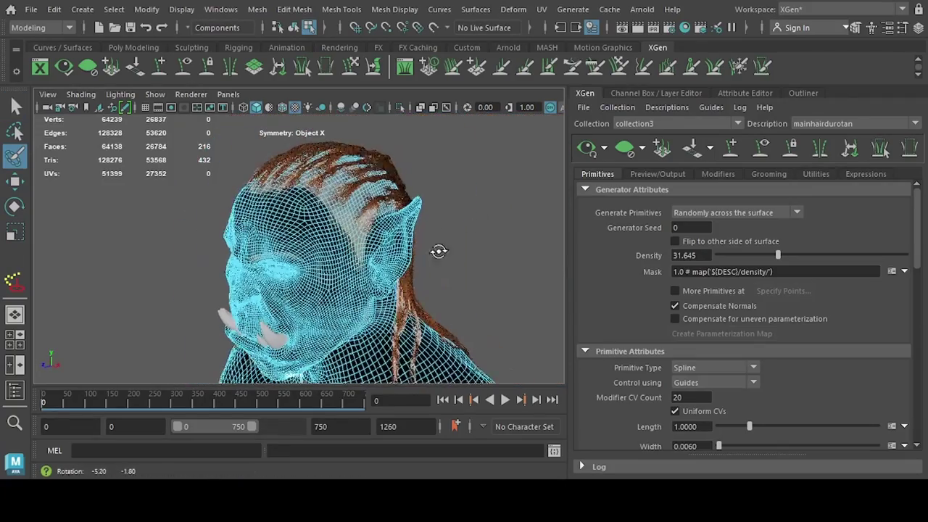
# Give mainhairside1 density 14.92, width 0.006 and a CV count of 20.
pyautogui.press('r')
pyautogui.keyDown('alt'); pyautogui.moveTo(381, 254); pyautogui.dragTo(449, 232); pyautogui.keyUp('alt')
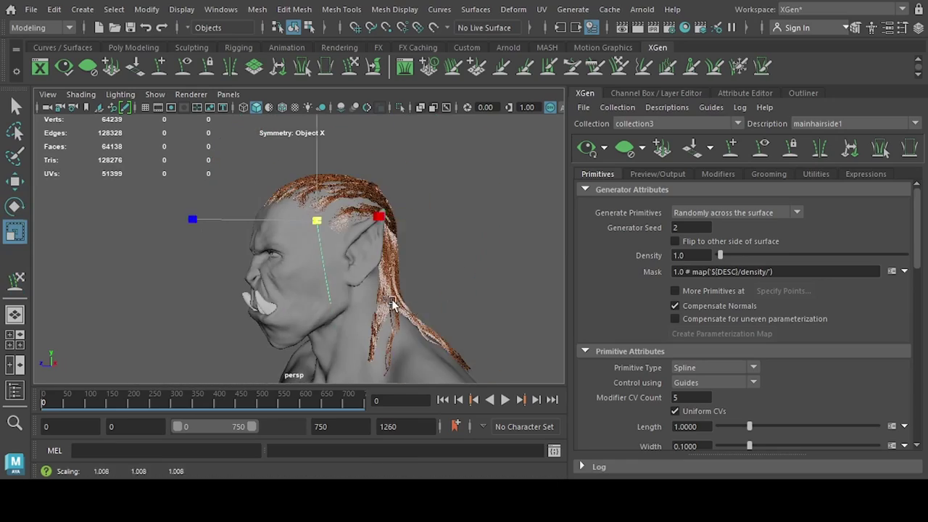
pyautogui.keyDown('alt'); pyautogui.moveTo(392, 303); pyautogui.dragTo(464, 290); pyautogui.keyUp('alt')
pyautogui.scroll(-3, 691, 371)
pyautogui.scroll(-3, 691, 371)
pyautogui.scroll(-2, 691, 371)
pyautogui.keyDown('alt'); pyautogui.moveTo(520, 229); pyautogui.dragTo(380, 240); pyautogui.keyUp('alt')
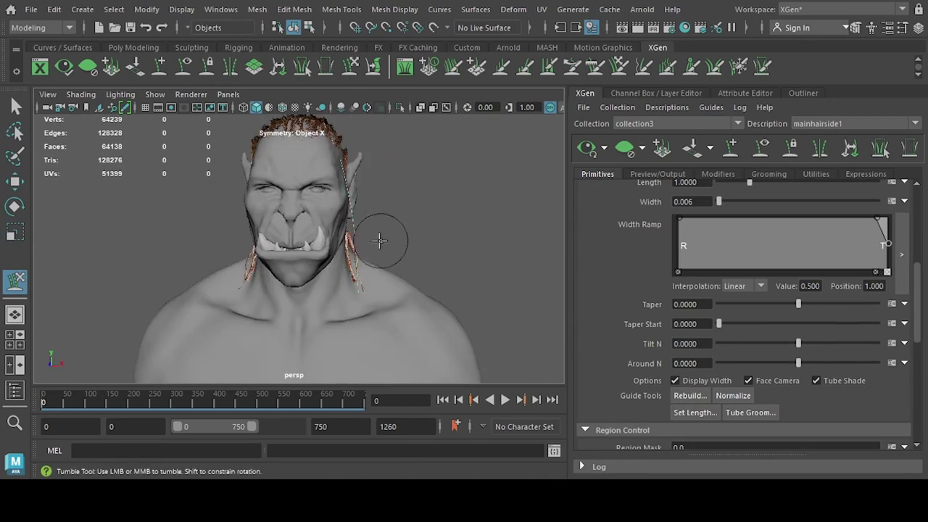
pyautogui.moveTo(545, 327)
pyautogui.keyDown('alt'); pyautogui.mouseDown()
pyautogui.moveTo(352, 240)
pyautogui.moveTo(464, 247)
pyautogui.moveTo(377, 275)
pyautogui.mouseUp(); pyautogui.keyUp('alt')
# Sculpt the mainhairside1 guides into thin braids hanging along the neck.
pyautogui.click(691, 149)
pyautogui.scroll(3, 470, 247)
pyautogui.keyDown('alt'); pyautogui.moveTo(377, 276); pyautogui.dragTo(399, 304, button='middle'); pyautogui.keyUp('alt')
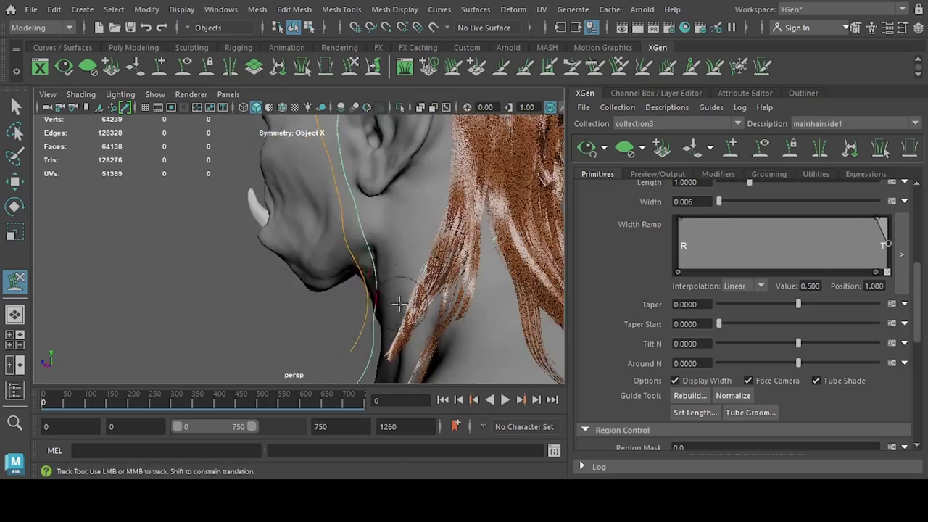
pyautogui.scroll(-5, 399, 305)
pyautogui.scroll(5, 356, 311)
pyautogui.moveTo(404, 291)
pyautogui.keyDown('alt'); pyautogui.mouseDown()
pyautogui.moveTo(466, 213)
pyautogui.moveTo(427, 322)
pyautogui.mouseUp(); pyautogui.keyUp('alt')
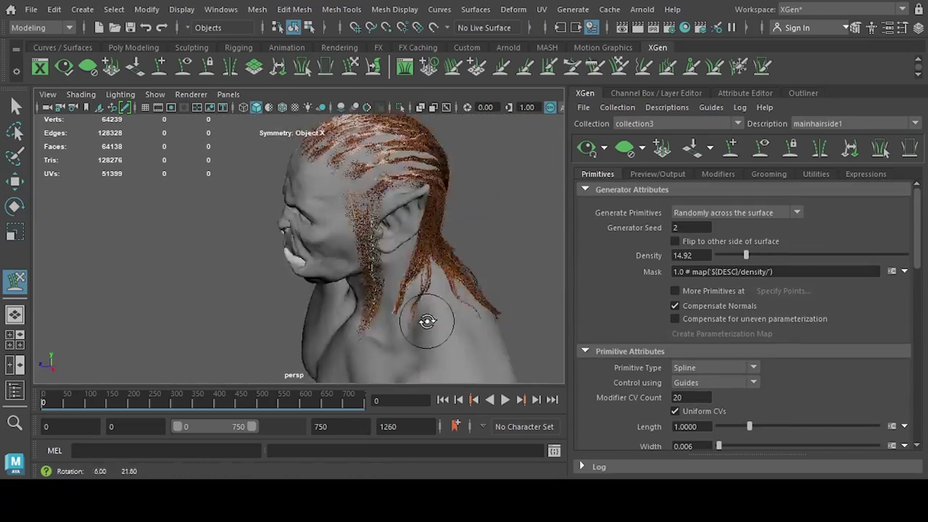
pyautogui.scroll(5, 406, 276)
pyautogui.moveTo(406, 276)
pyautogui.keyDown('alt'); pyautogui.mouseDown()
pyautogui.moveTo(398, 244)
pyautogui.moveTo(256, 239)
pyautogui.mouseUp(); pyautogui.keyUp('alt')
pyautogui.scroll(5, 398, 244)
pyautogui.scroll(3, 255, 239)
# Refine the side-braid guides from rear and side views, then begin the braidback description.
pyautogui.moveTo(312, 325)
pyautogui.keyDown('alt'); pyautogui.mouseDown()
pyautogui.moveTo(379, 234)
pyautogui.moveTo(400, 276)
pyautogui.mouseUp(); pyautogui.keyUp('alt')
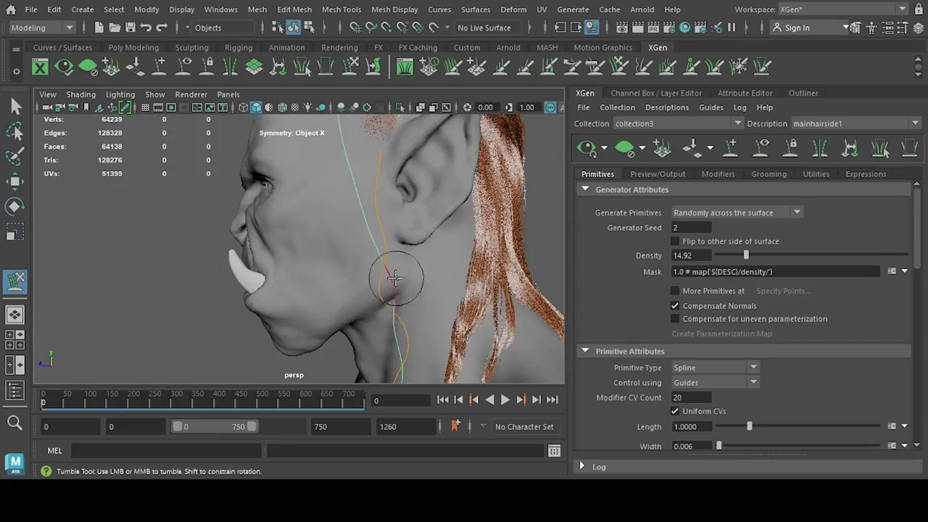
pyautogui.keyDown('alt'); pyautogui.moveTo(399, 275); pyautogui.dragTo(373, 183, button='middle'); pyautogui.keyUp('alt')
pyautogui.moveTo(373, 183)
pyautogui.keyDown('alt'); pyautogui.mouseDown()
pyautogui.moveTo(313, 264)
pyautogui.moveTo(382, 269)
pyautogui.moveTo(452, 315)
pyautogui.mouseUp(); pyautogui.keyUp('alt')
pyautogui.scroll(-3, 352, 246)
pyautogui.scroll(4, 342, 178)
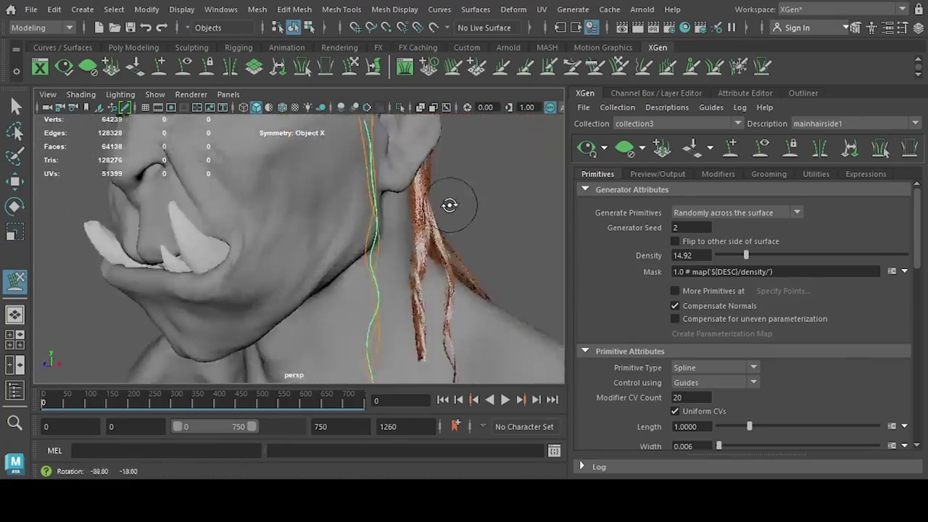
pyautogui.scroll(3, 449, 203)
pyautogui.keyDown('alt'); pyautogui.moveTo(449, 203); pyautogui.dragTo(280, 331, button='middle'); pyautogui.keyUp('alt')
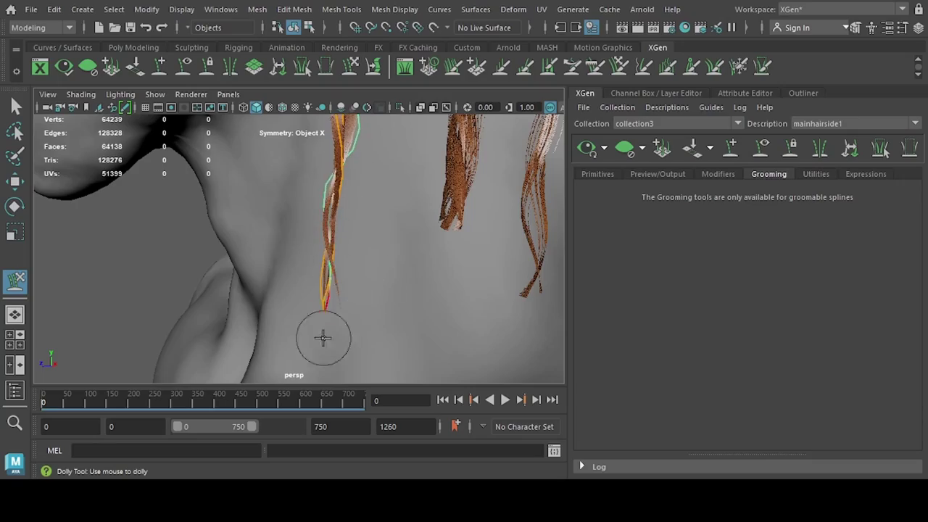
pyautogui.moveTo(323, 338)
pyautogui.keyDown('alt'); pyautogui.mouseDown()
pyautogui.moveTo(394, 269)
pyautogui.moveTo(388, 306)
pyautogui.moveTo(421, 293)
pyautogui.mouseUp(); pyautogui.keyUp('alt')
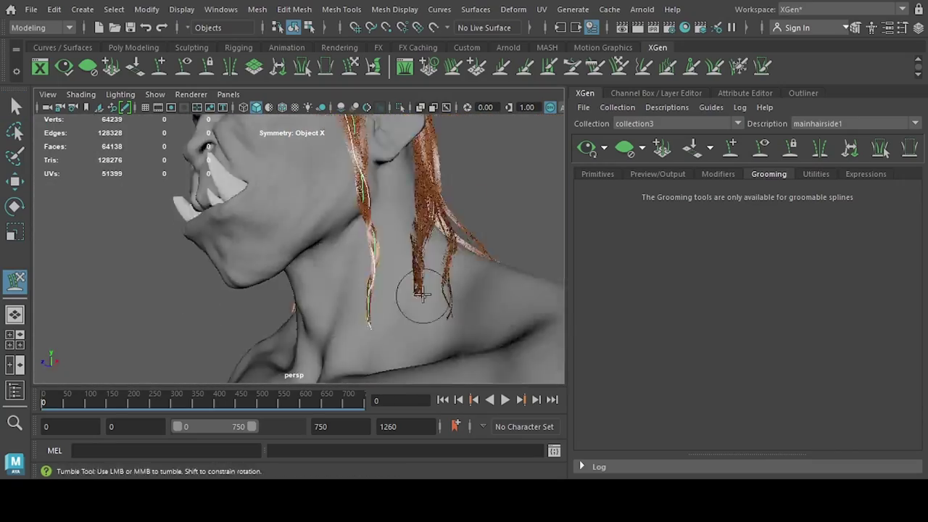
pyautogui.click(718, 174)
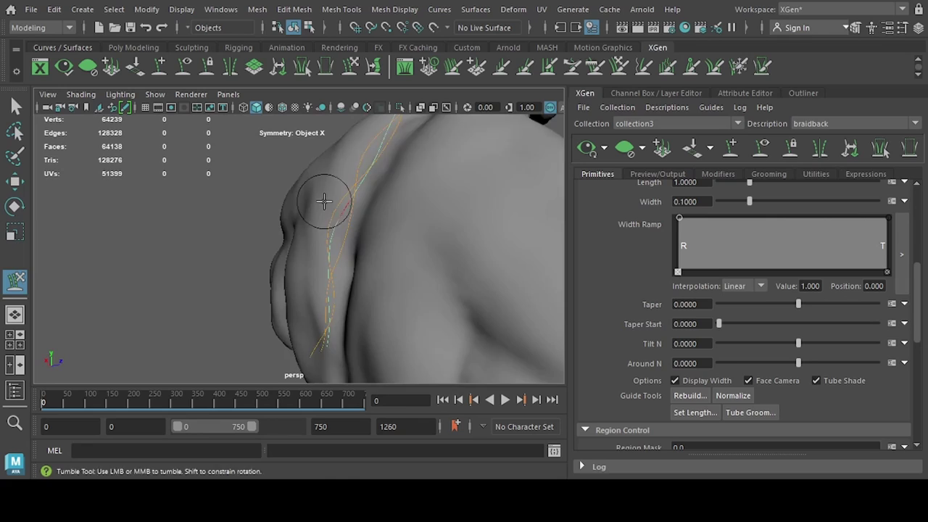
# Give braidback width 0.006 and density 100, and lower the Clumping1 Clump Scale root to 0.289.
pyautogui.keyDown('alt'); pyautogui.moveTo(324, 201); pyautogui.dragTo(543, 200); pyautogui.keyUp('alt')
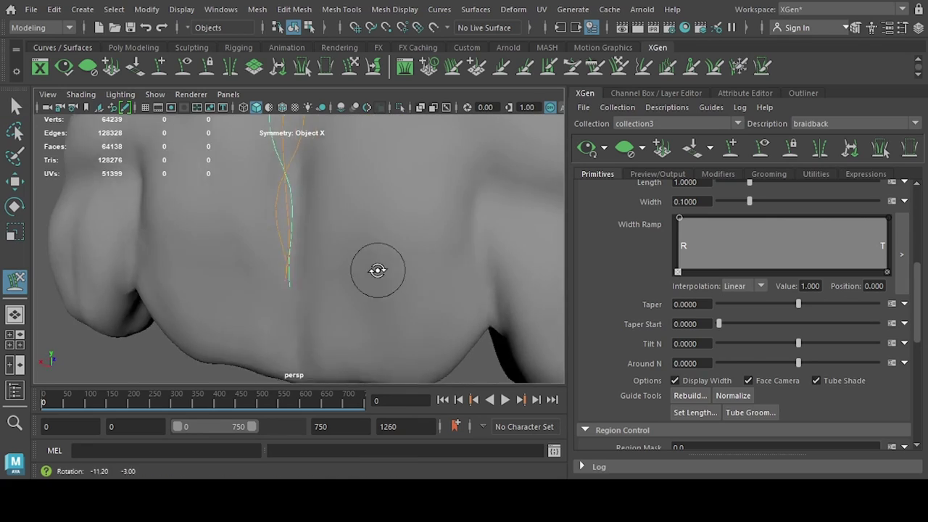
pyautogui.scroll(5, 695, 202)
pyautogui.keyDown('alt'); pyautogui.moveTo(551, 237); pyautogui.dragTo(518, 272); pyautogui.keyUp('alt')
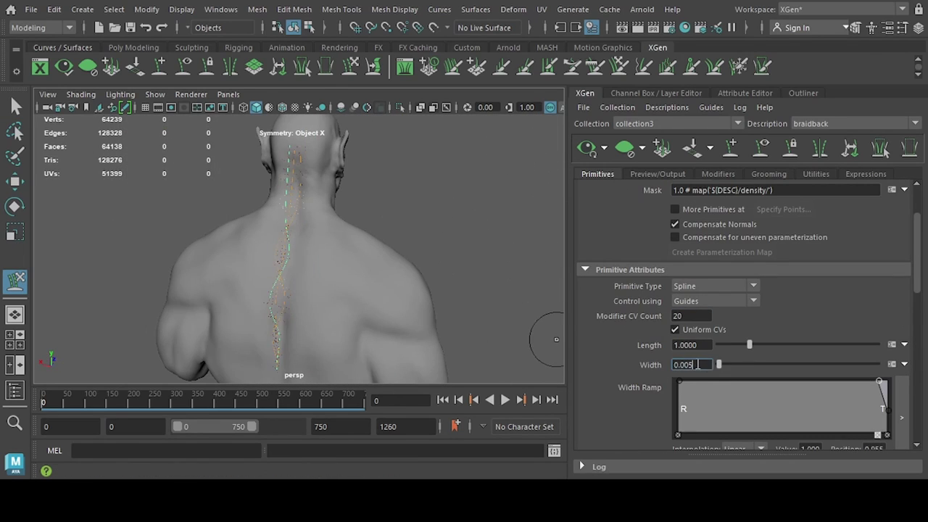
pyautogui.scroll(3, 698, 364)
pyautogui.moveTo(414, 259)
pyautogui.keyDown('alt'); pyautogui.mouseDown()
pyautogui.moveTo(379, 207)
pyautogui.moveTo(311, 283)
pyautogui.moveTo(347, 287)
pyautogui.moveTo(420, 245)
pyautogui.mouseUp(); pyautogui.keyUp('alt')
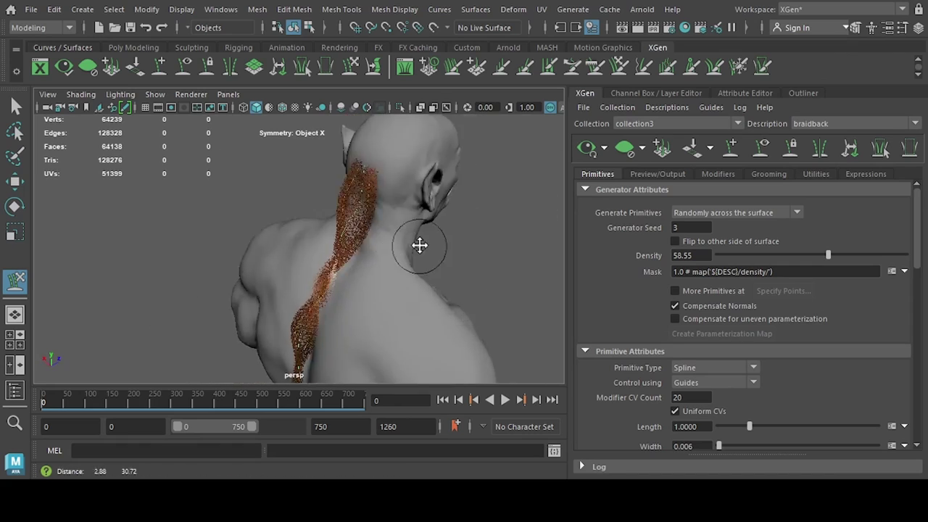
pyautogui.click(720, 174)
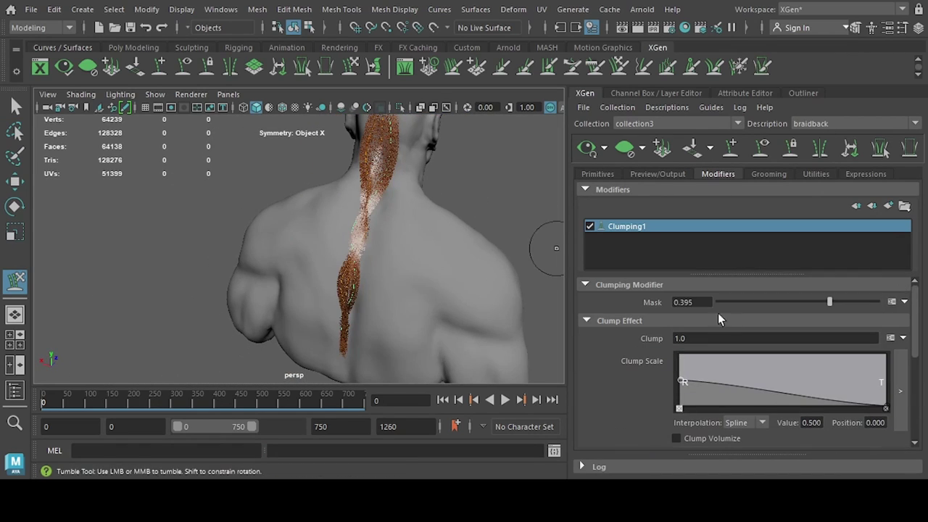
pyautogui.moveTo(681, 381); pyautogui.dragTo(685, 391)
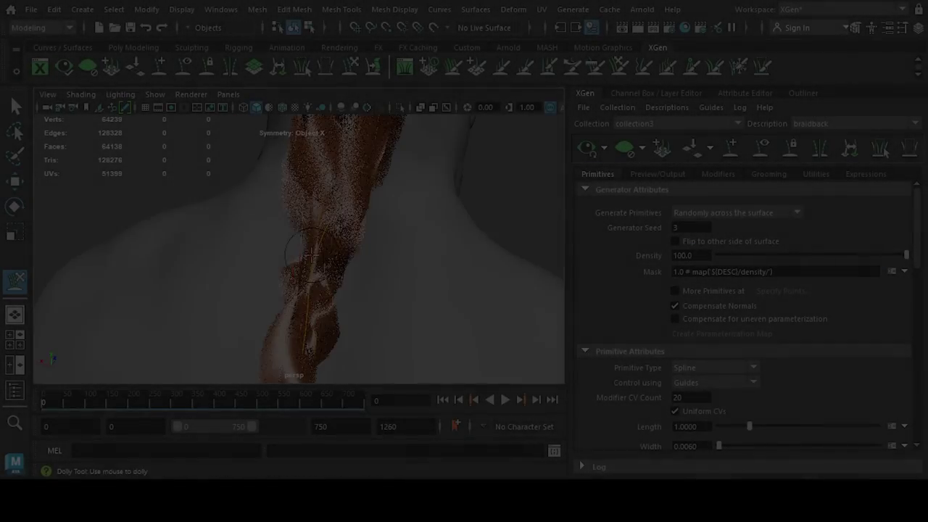
pyautogui.scroll(-5, 311, 254)
pyautogui.moveTo(414, 227)
pyautogui.keyDown('alt'); pyautogui.mouseDown()
pyautogui.moveTo(375, 255)
pyautogui.moveTo(415, 281)
pyautogui.moveTo(397, 250)
pyautogui.mouseUp(); pyautogui.keyUp('alt')
pyautogui.moveTo(310, 195)
pyautogui.keyDown('alt'); pyautogui.mouseDown()
pyautogui.moveTo(442, 265)
pyautogui.moveTo(293, 254)
pyautogui.moveTo(456, 201)
pyautogui.moveTo(408, 280)
pyautogui.mouseUp(); pyautogui.keyUp('alt')
pyautogui.scroll(5, 442, 265)
# Paint-select faces along the side of the neck beside the back braid for braidside.
pyautogui.press('q')
pyautogui.scroll(-3, 408, 280)
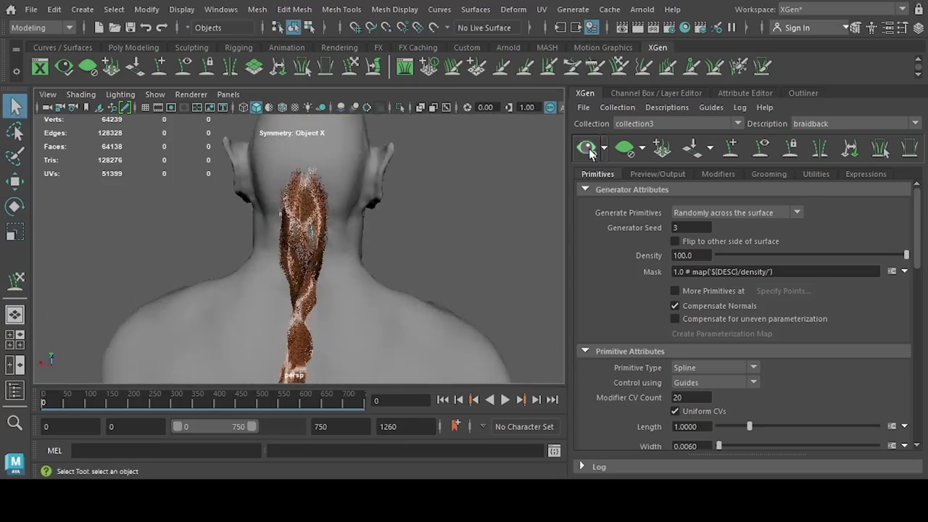
pyautogui.moveTo(306, 277)
pyautogui.keyDown('alt'); pyautogui.mouseDown()
pyautogui.moveTo(217, 276)
pyautogui.moveTo(385, 261)
pyautogui.mouseUp(); pyautogui.keyUp('alt')
pyautogui.click(385, 261)
pyautogui.scroll(3, 385, 261)
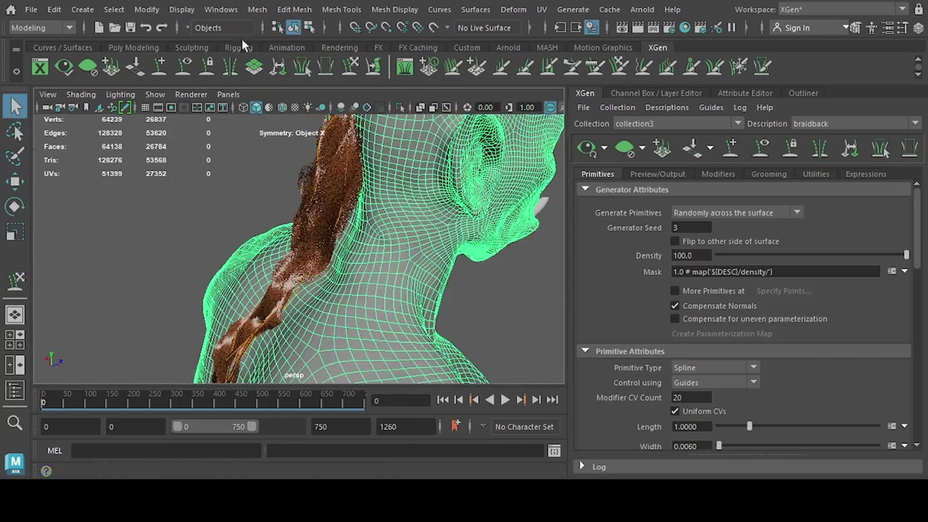
pyautogui.press('F11')
pyautogui.moveTo(348, 219)
pyautogui.mouseDown()
pyautogui.moveTo(311, 248)
pyautogui.moveTo(323, 270)
pyautogui.mouseUp()
pyautogui.moveTo(323, 269)
pyautogui.keyDown('alt'); pyautogui.mouseDown()
pyautogui.moveTo(533, 259)
pyautogui.moveTo(322, 277)
pyautogui.mouseUp(); pyautogui.keyUp('alt')
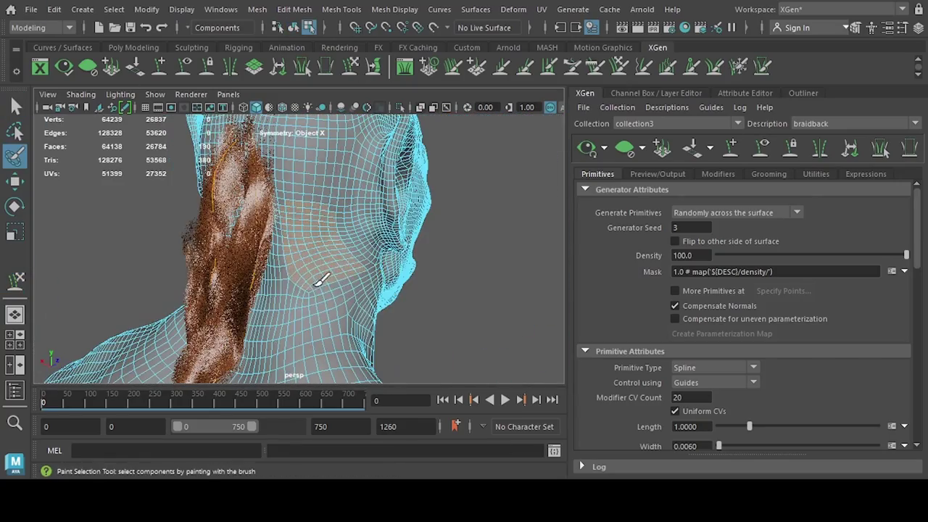
pyautogui.scroll(3, 321, 278)
pyautogui.scroll(-3, 401, 214)
pyautogui.keyDown('alt'); pyautogui.moveTo(441, 321); pyautogui.dragTo(507, 312); pyautogui.keyUp('alt')
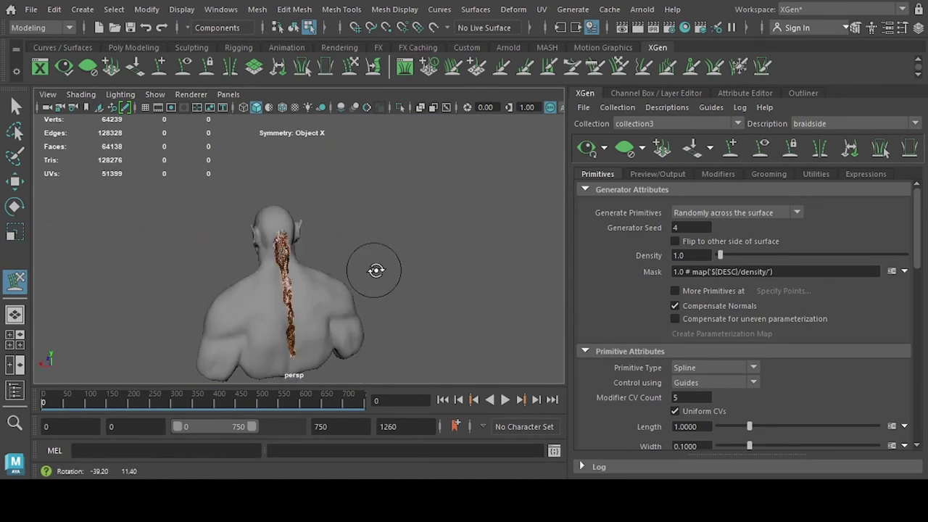
pyautogui.moveTo(316, 345)
pyautogui.keyDown('alt'); pyautogui.mouseDown()
pyautogui.moveTo(269, 218)
pyautogui.moveTo(187, 217)
pyautogui.moveTo(547, 277)
pyautogui.mouseUp(); pyautogui.keyUp('alt')
pyautogui.scroll(-5, 691, 445)
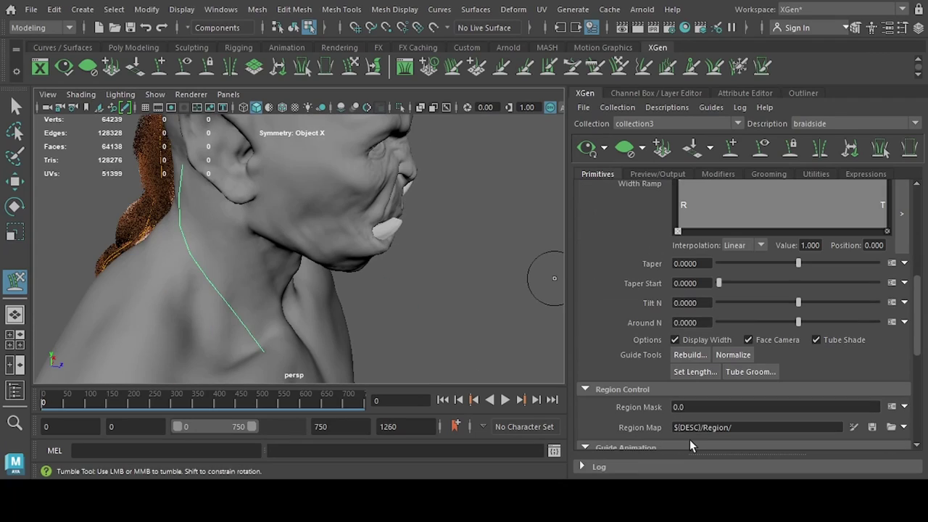
pyautogui.moveTo(223, 230)
pyautogui.keyDown('alt'); pyautogui.mouseDown()
pyautogui.moveTo(201, 253)
pyautogui.moveTo(240, 290)
pyautogui.moveTo(333, 266)
pyautogui.mouseUp(); pyautogui.keyUp('alt')
pyautogui.press('F8')
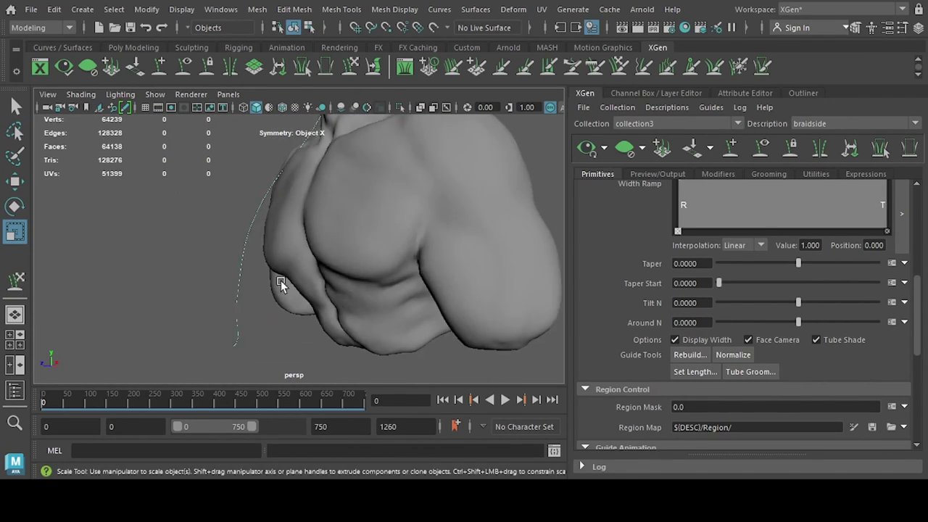
# Sculpt the braidside guides down over the collarbone and chest.
pyautogui.moveTo(333, 266)
pyautogui.keyDown('alt'); pyautogui.mouseDown(button='right')
pyautogui.moveTo(315, 273)
pyautogui.moveTo(290, 356)
pyautogui.mouseUp(button='right'); pyautogui.keyUp('alt')
pyautogui.keyDown('alt'); pyautogui.moveTo(290, 356); pyautogui.dragTo(349, 267); pyautogui.keyUp('alt')
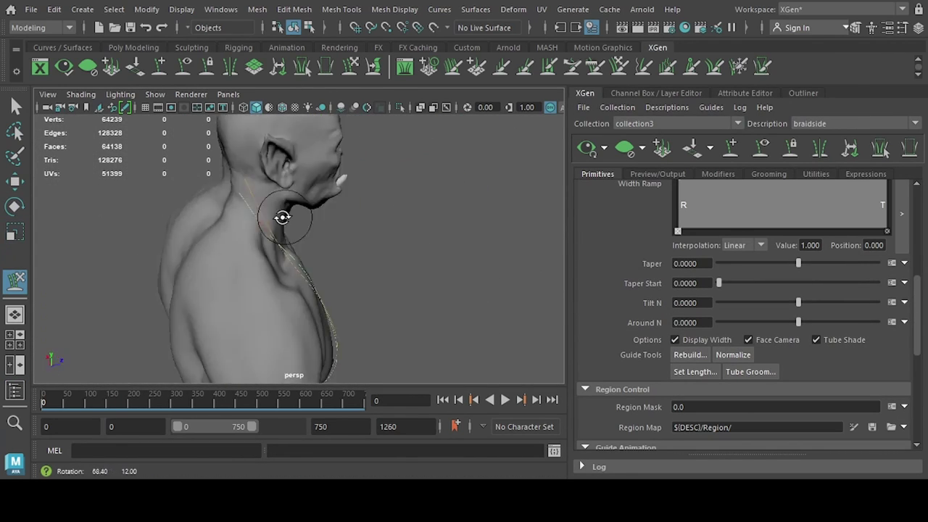
pyautogui.keyDown('alt'); pyautogui.moveTo(279, 218); pyautogui.dragTo(208, 218); pyautogui.keyUp('alt')
pyautogui.moveTo(214, 191)
pyautogui.keyDown('alt'); pyautogui.mouseDown(button='middle')
pyautogui.moveTo(206, 191)
pyautogui.moveTo(271, 290)
pyautogui.moveTo(260, 326)
pyautogui.mouseUp(button='middle'); pyautogui.keyUp('alt')
pyautogui.keyDown('alt'); pyautogui.moveTo(308, 280); pyautogui.dragTo(280, 197); pyautogui.keyUp('alt')
pyautogui.keyDown('alt'); pyautogui.moveTo(280, 196); pyautogui.dragTo(321, 207, button='middle'); pyautogui.keyUp('alt')
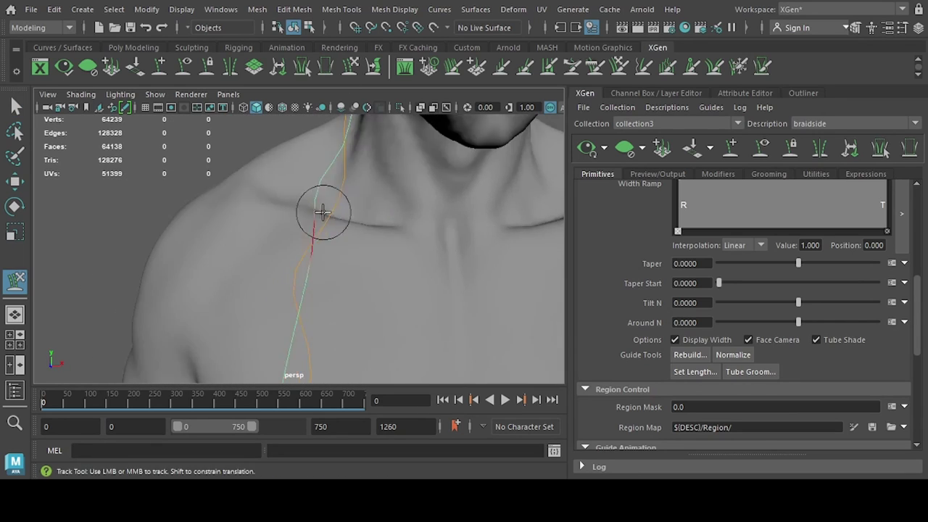
pyautogui.keyDown('alt'); pyautogui.moveTo(321, 207); pyautogui.dragTo(379, 249); pyautogui.keyUp('alt')
pyautogui.keyDown('alt'); pyautogui.moveTo(379, 249); pyautogui.dragTo(351, 331, button='right'); pyautogui.keyUp('alt')
pyautogui.keyDown('alt'); pyautogui.moveTo(350, 331); pyautogui.dragTo(488, 370); pyautogui.keyUp('alt')
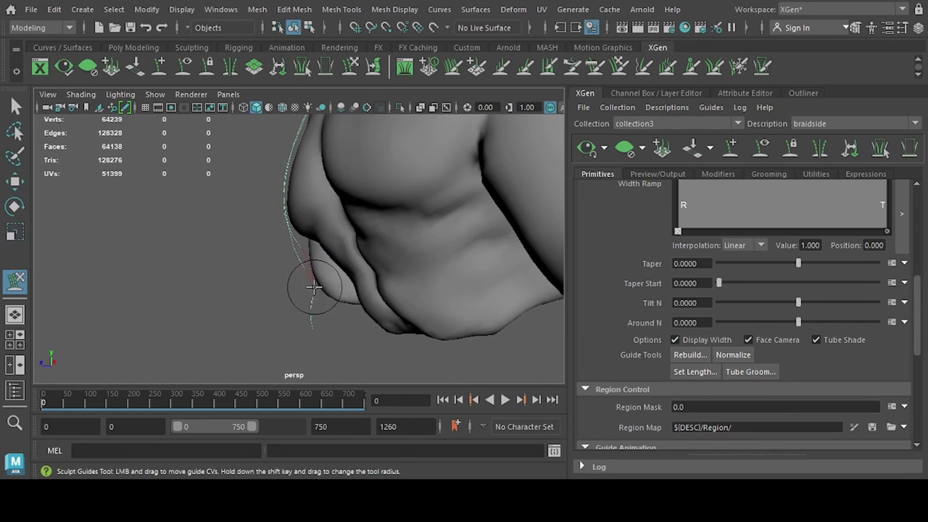
pyautogui.moveTo(313, 287)
pyautogui.keyDown('alt'); pyautogui.mouseDown()
pyautogui.moveTo(322, 331)
pyautogui.moveTo(493, 358)
pyautogui.moveTo(321, 285)
pyautogui.moveTo(473, 263)
pyautogui.moveTo(321, 243)
pyautogui.mouseUp(); pyautogui.keyUp('alt')
# Refine the braidside guides around the shoulder from close side and front views.
pyautogui.scroll(3, 319, 276)
pyautogui.keyDown('alt'); pyautogui.moveTo(319, 276); pyautogui.dragTo(425, 272); pyautogui.keyUp('alt')
pyautogui.keyDown('alt'); pyautogui.moveTo(425, 271); pyautogui.dragTo(396, 224, button='middle'); pyautogui.keyUp('alt')
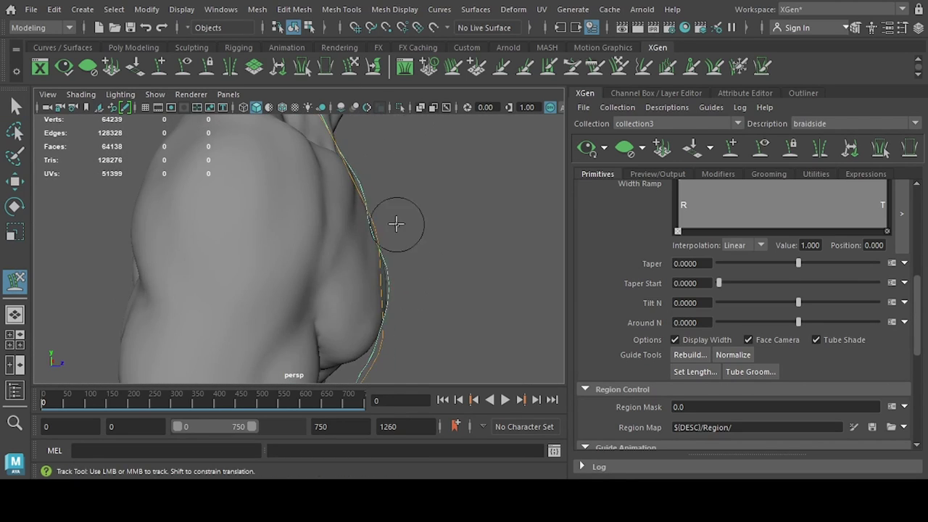
pyautogui.moveTo(396, 223)
pyautogui.keyDown('alt'); pyautogui.mouseDown()
pyautogui.moveTo(315, 284)
pyautogui.moveTo(331, 199)
pyautogui.mouseUp(); pyautogui.keyUp('alt')
pyautogui.scroll(5, 394, 271)
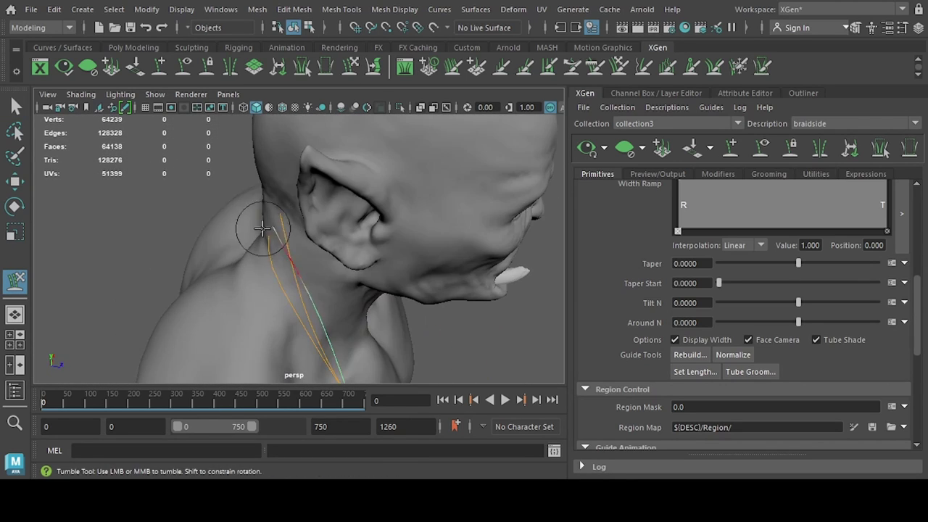
pyautogui.moveTo(248, 228)
pyautogui.keyDown('alt'); pyautogui.mouseDown()
pyautogui.moveTo(304, 276)
pyautogui.moveTo(244, 263)
pyautogui.moveTo(297, 308)
pyautogui.moveTo(421, 259)
pyautogui.moveTo(406, 315)
pyautogui.moveTo(332, 257)
pyautogui.moveTo(372, 217)
pyautogui.moveTo(377, 331)
pyautogui.mouseUp(); pyautogui.keyUp('alt')
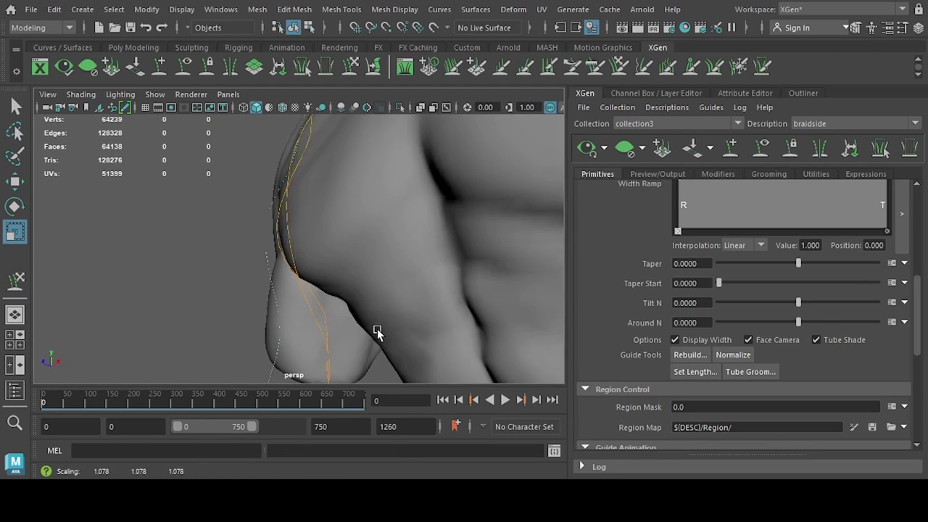
pyautogui.keyDown('alt'); pyautogui.moveTo(377, 332); pyautogui.dragTo(393, 213, button='middle'); pyautogui.keyUp('alt')
pyautogui.keyDown('alt'); pyautogui.moveTo(394, 213); pyautogui.dragTo(514, 275, button='right'); pyautogui.keyUp('alt')
pyautogui.keyDown('alt'); pyautogui.moveTo(514, 275); pyautogui.dragTo(381, 220, button='middle'); pyautogui.keyUp('alt')
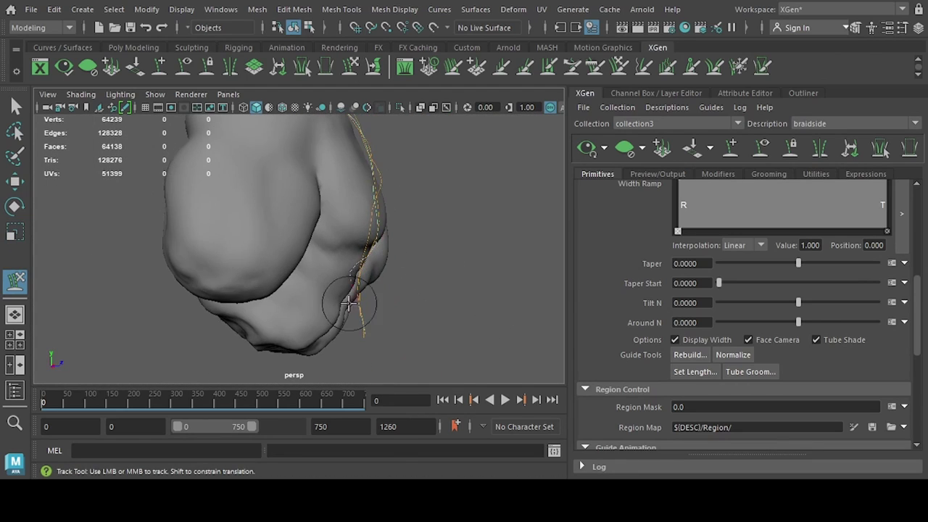
pyautogui.keyDown('alt'); pyautogui.moveTo(348, 304); pyautogui.dragTo(295, 311, button='right'); pyautogui.keyUp('alt')
pyautogui.keyDown('alt'); pyautogui.moveTo(295, 311); pyautogui.dragTo(322, 307); pyautogui.keyUp('alt')
pyautogui.keyDown('alt'); pyautogui.moveTo(321, 307); pyautogui.dragTo(297, 266, button='right'); pyautogui.keyUp('alt')
pyautogui.moveTo(297, 266)
pyautogui.keyDown('alt'); pyautogui.mouseDown()
pyautogui.moveTo(230, 307)
pyautogui.moveTo(215, 265)
pyautogui.mouseUp(); pyautogui.keyUp('alt')
pyautogui.moveTo(216, 265)
pyautogui.keyDown('alt'); pyautogui.mouseDown(button='middle')
pyautogui.moveTo(334, 187)
pyautogui.moveTo(312, 339)
pyautogui.mouseUp(button='middle'); pyautogui.keyUp('alt')
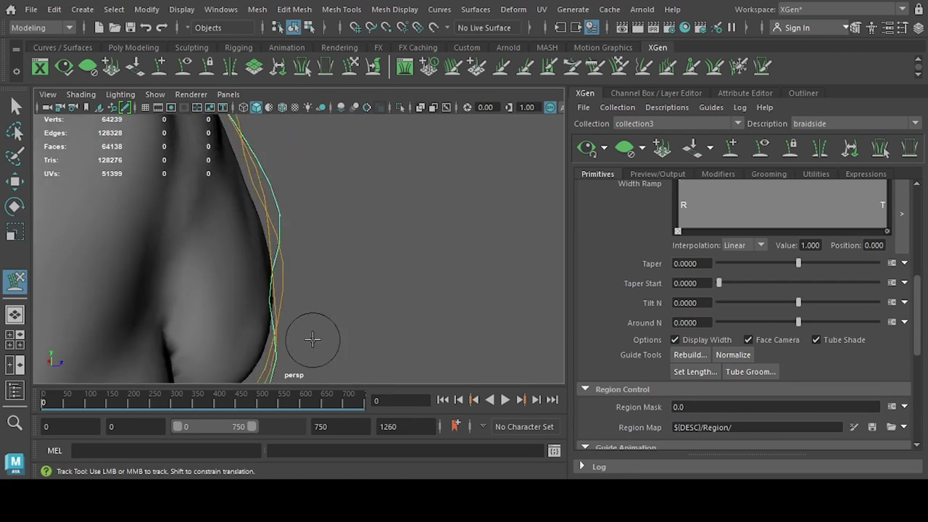
pyautogui.keyDown('alt'); pyautogui.moveTo(313, 339); pyautogui.dragTo(276, 319, button='right'); pyautogui.keyUp('alt')
pyautogui.scroll(3, 639, 270)
pyautogui.scroll(3, 640, 270)
# Add a Clumping modifier to braidside with Clump Scale and Clump Variance 0.1.
pyautogui.click(706, 174)
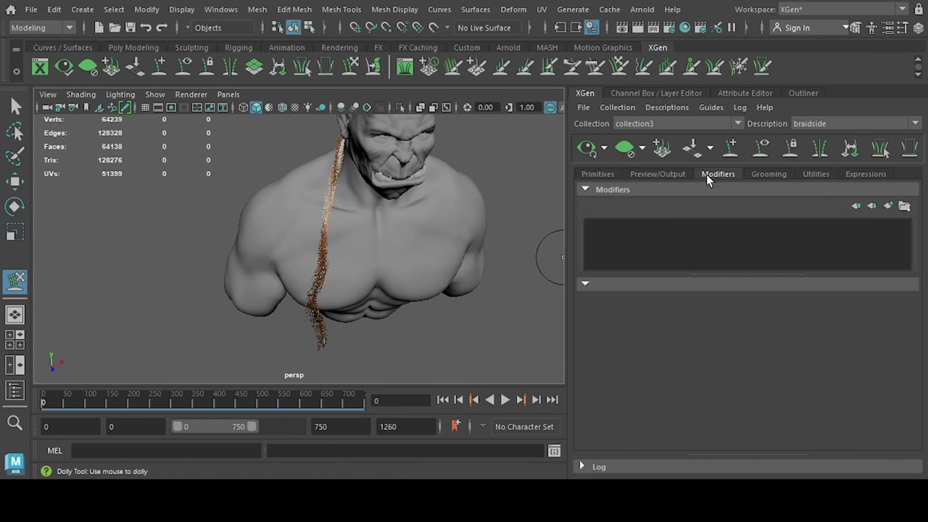
pyautogui.scroll(-3, 708, 348)
pyautogui.keyDown('alt'); pyautogui.moveTo(348, 305); pyautogui.dragTo(390, 338); pyautogui.keyUp('alt')
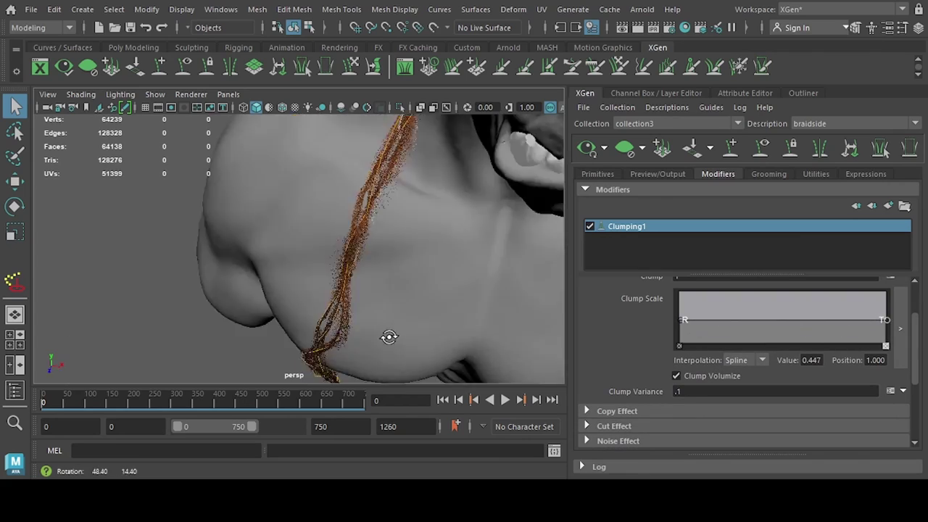
pyautogui.keyDown('alt'); pyautogui.moveTo(389, 337); pyautogui.dragTo(417, 241, button='middle'); pyautogui.keyUp('alt')
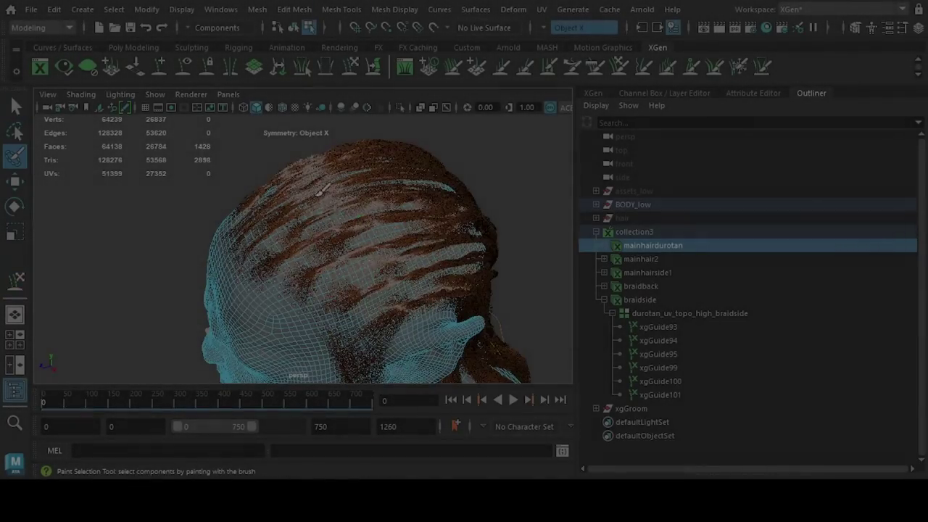
# Paint more scalp faces and raise mainhairtop2 density to 44.37.
pyautogui.moveTo(449, 252)
pyautogui.keyDown('alt'); pyautogui.mouseDown()
pyautogui.moveTo(549, 252)
pyautogui.moveTo(283, 275)
pyautogui.mouseUp(); pyautogui.keyUp('alt')
pyautogui.keyDown('alt'); pyautogui.moveTo(234, 245); pyautogui.dragTo(409, 232); pyautogui.keyUp('alt')
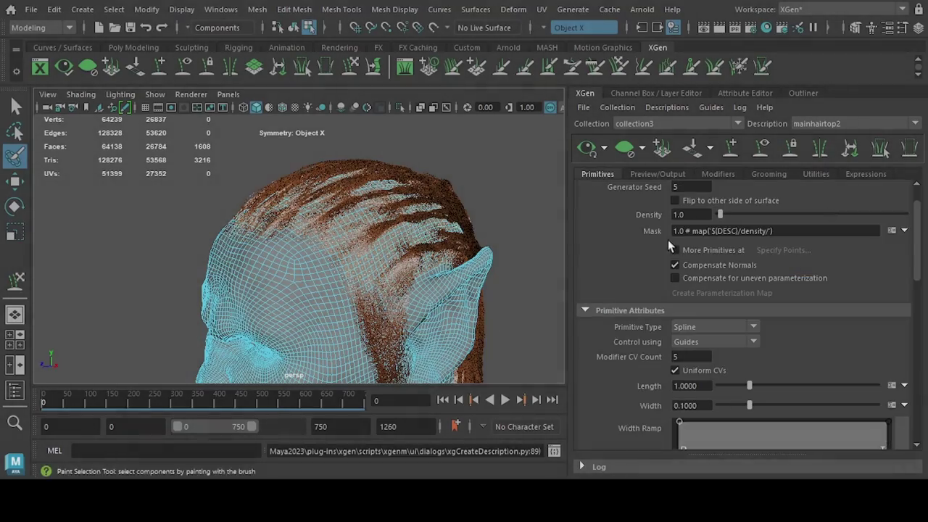
pyautogui.moveTo(312, 292)
pyautogui.keyDown('alt'); pyautogui.mouseDown()
pyautogui.moveTo(398, 242)
pyautogui.moveTo(335, 223)
pyautogui.moveTo(385, 290)
pyautogui.mouseUp(); pyautogui.keyUp('alt')
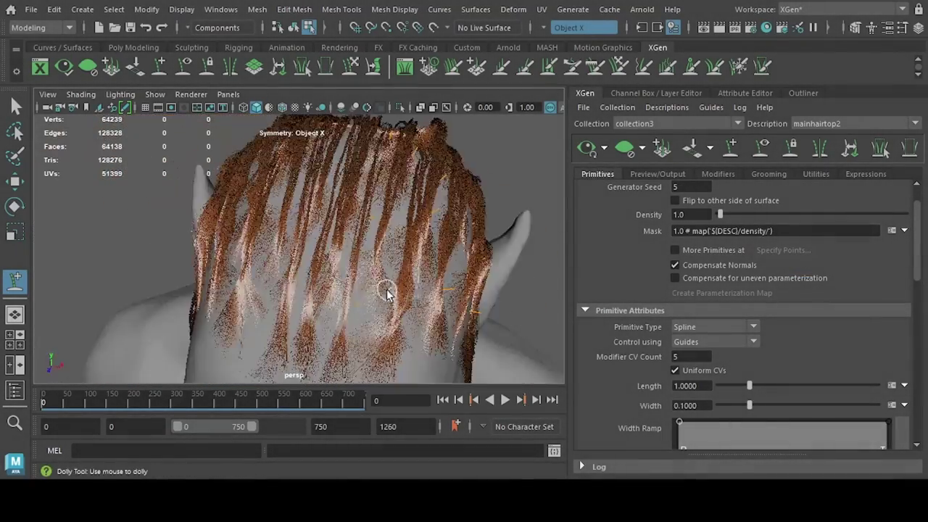
pyautogui.click(803, 93)
pyautogui.click(607, 136)
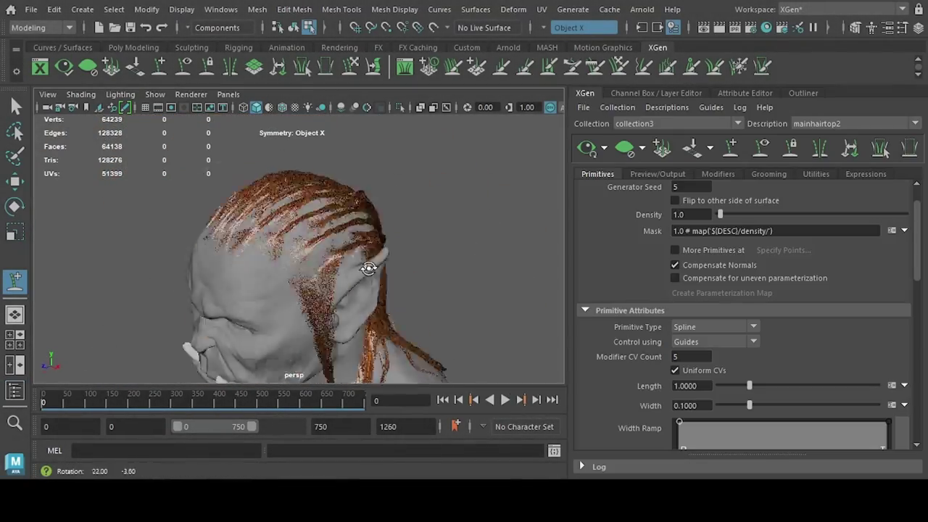
pyautogui.keyDown('alt'); pyautogui.moveTo(536, 366); pyautogui.dragTo(507, 304); pyautogui.keyUp('alt')
pyautogui.scroll(-2, 684, 367)
pyautogui.scroll(2, 684, 367)
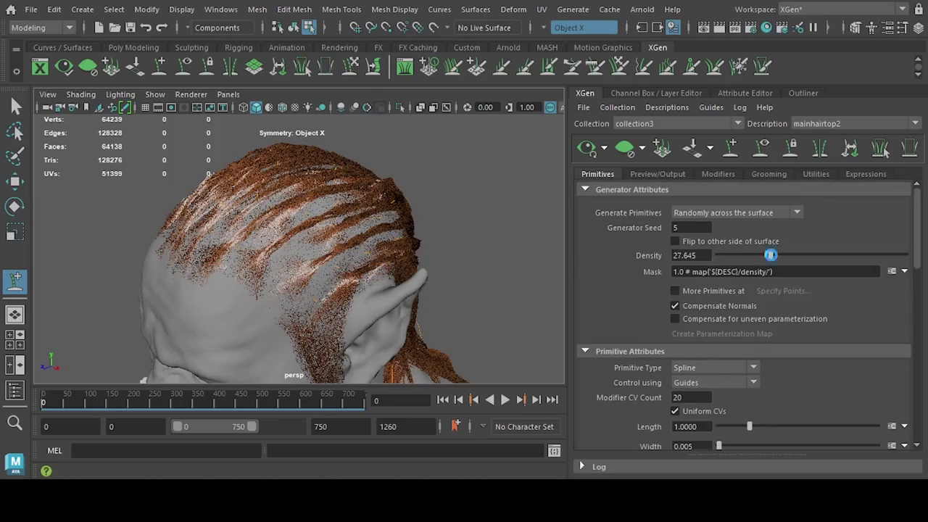
pyautogui.moveTo(435, 217)
pyautogui.keyDown('alt'); pyautogui.mouseDown()
pyautogui.moveTo(437, 278)
pyautogui.moveTo(508, 275)
pyautogui.mouseUp(); pyautogui.keyUp('alt')
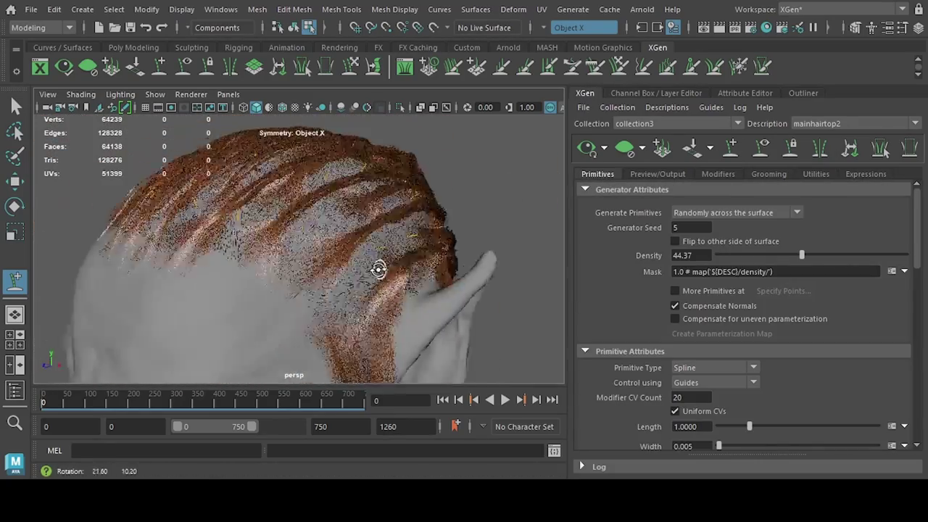
pyautogui.keyDown('alt'); pyautogui.moveTo(377, 269); pyautogui.dragTo(419, 269); pyautogui.keyUp('alt')
pyautogui.scroll(-3, 725, 327)
# On mainhairdurotan Clumping1, move the Clump Scale root point to 0 and set Mask 0.93.
pyautogui.click(717, 174)
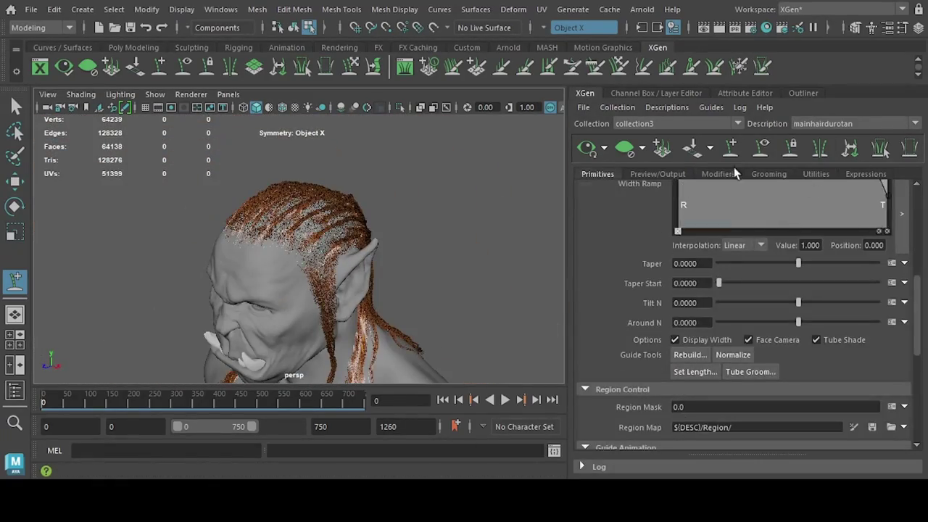
pyautogui.click(718, 174)
pyautogui.press('f')
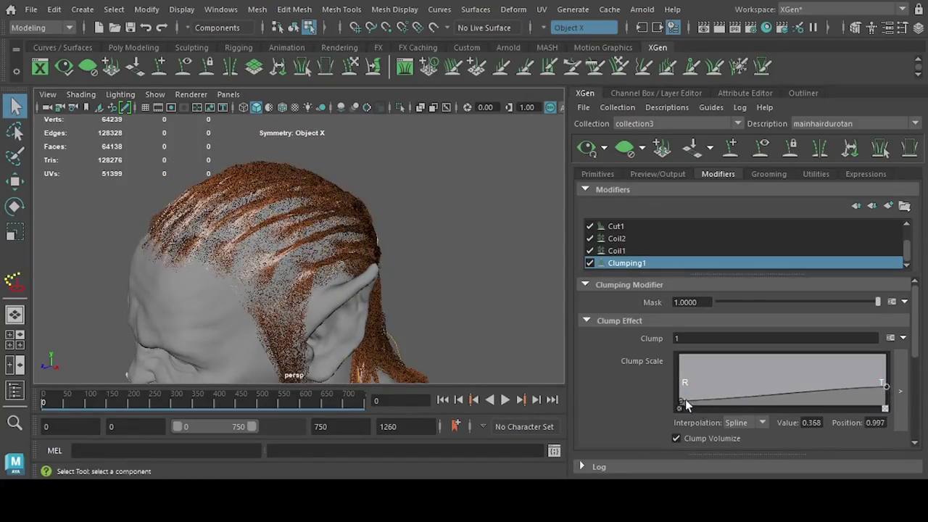
pyautogui.click(686, 407)
pyautogui.click(871, 304)
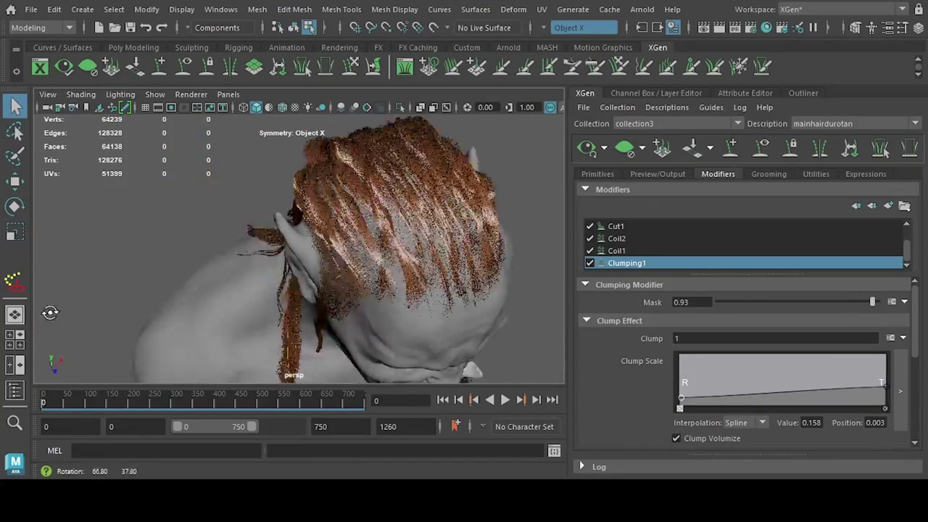
pyautogui.moveTo(681, 399)
pyautogui.mouseDown()
pyautogui.moveTo(674, 387)
pyautogui.moveTo(653, 398)
pyautogui.mouseUp()
pyautogui.keyDown('alt'); pyautogui.moveTo(227, 261); pyautogui.dragTo(437, 292); pyautogui.keyUp('alt')
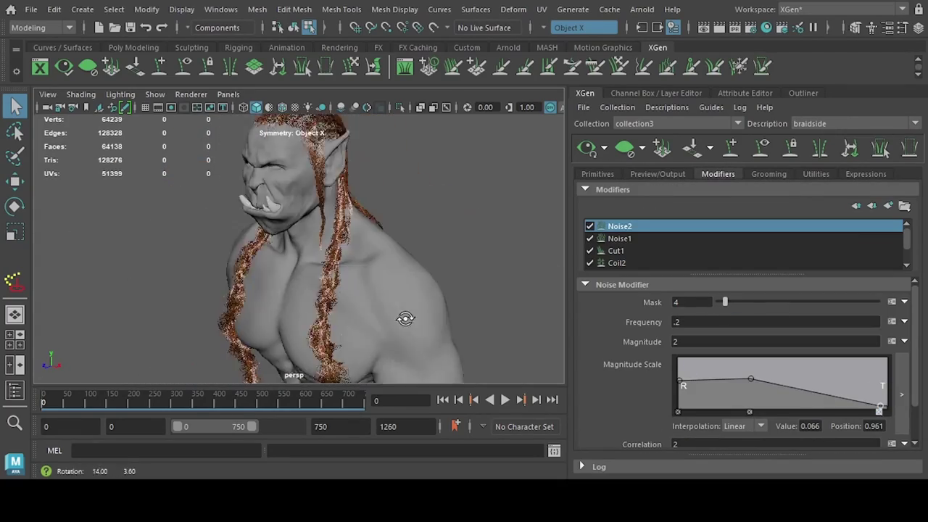
# Orbit from the chest to a side view of the head to check the softened side braids.
pyautogui.keyDown('alt'); pyautogui.moveTo(405, 319); pyautogui.dragTo(514, 233); pyautogui.keyUp('alt')
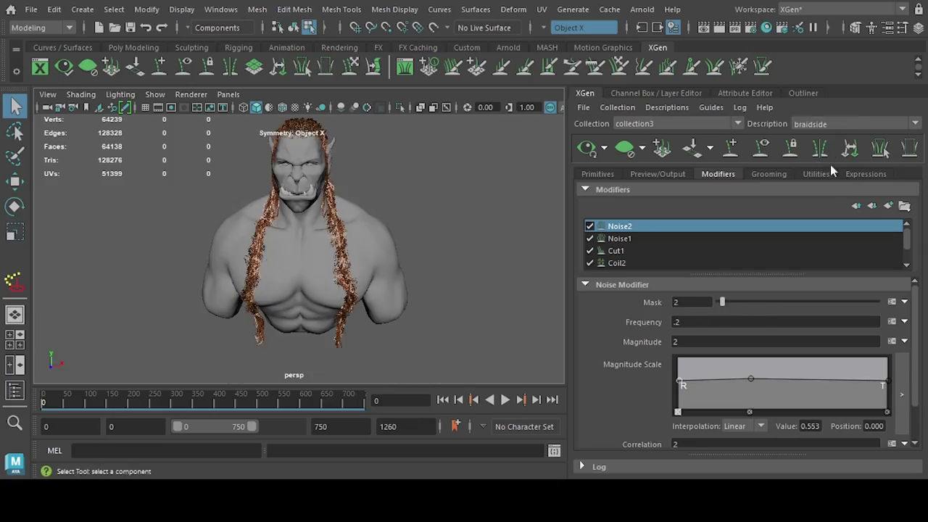
pyautogui.keyDown('alt'); pyautogui.moveTo(416, 250); pyautogui.dragTo(409, 372); pyautogui.keyUp('alt')
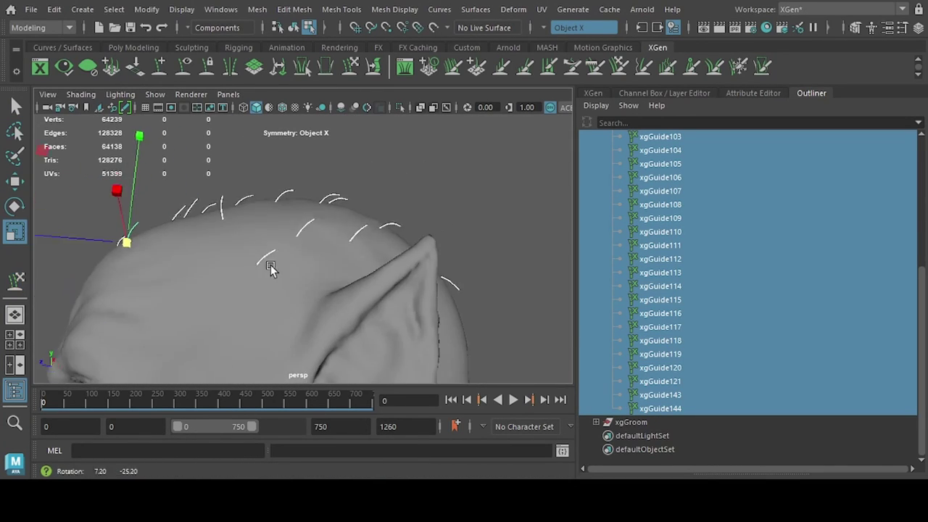
# Raise the mainhairdurotan Clump Scale root point and set Clumping1 mask 0.455 and clump 0.5.
pyautogui.click(592, 94)
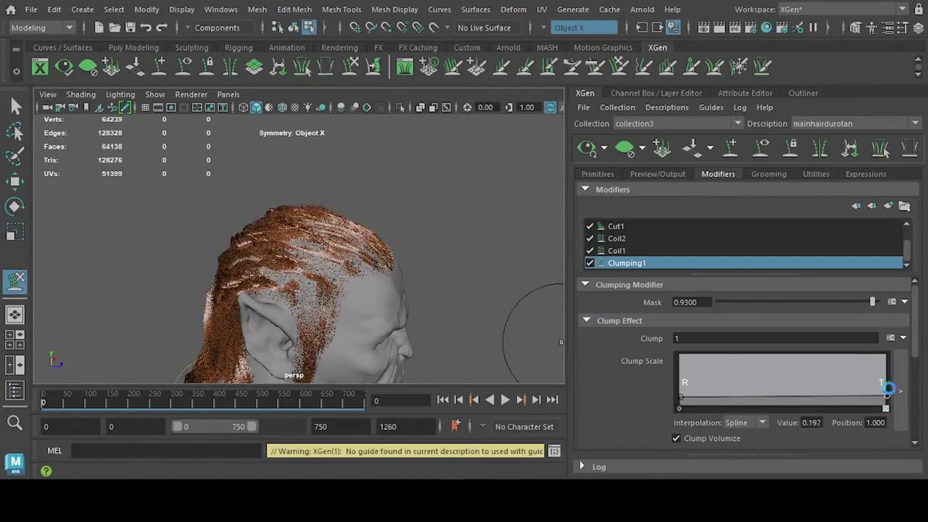
pyautogui.moveTo(682, 360); pyautogui.dragTo(675, 353)
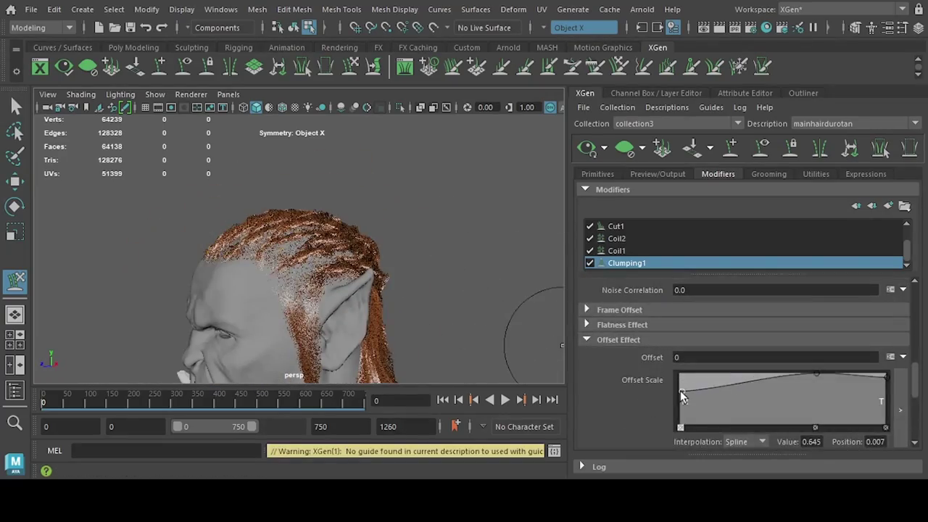
pyautogui.scroll(5, 653, 349)
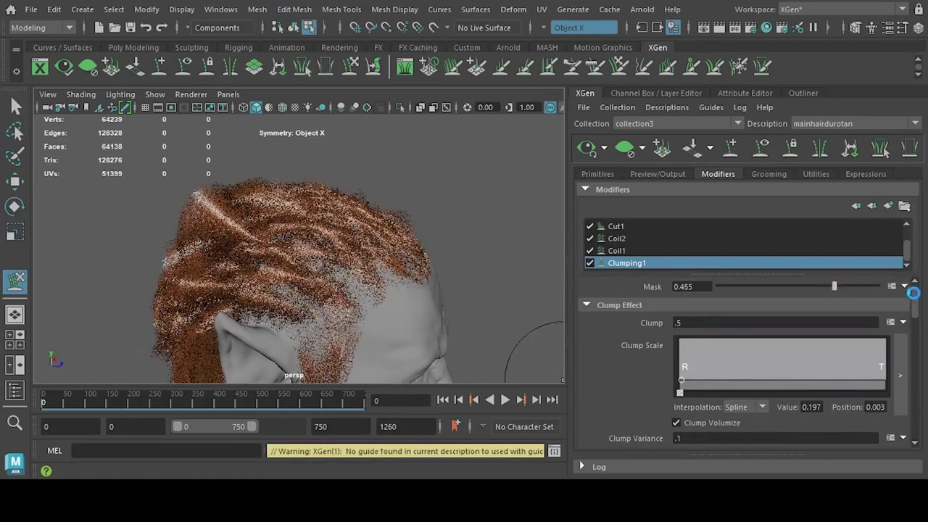